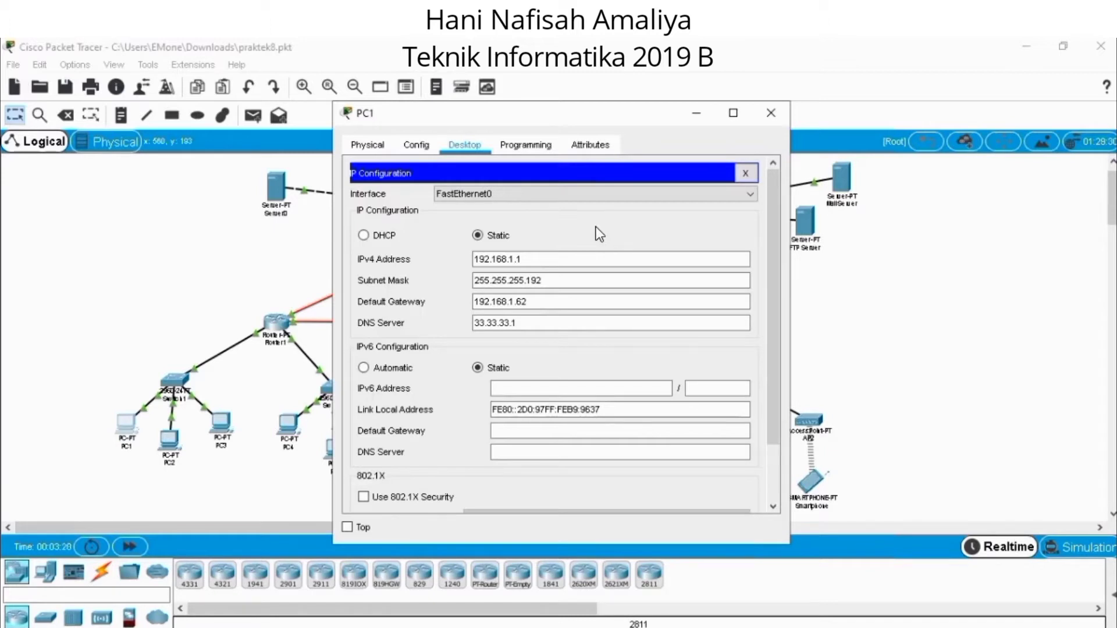
Close PC1's window and review PC4's IPv4 address, subnet mask, default gateway and DNS server settings.
click(771, 113)
double_click(289, 425)
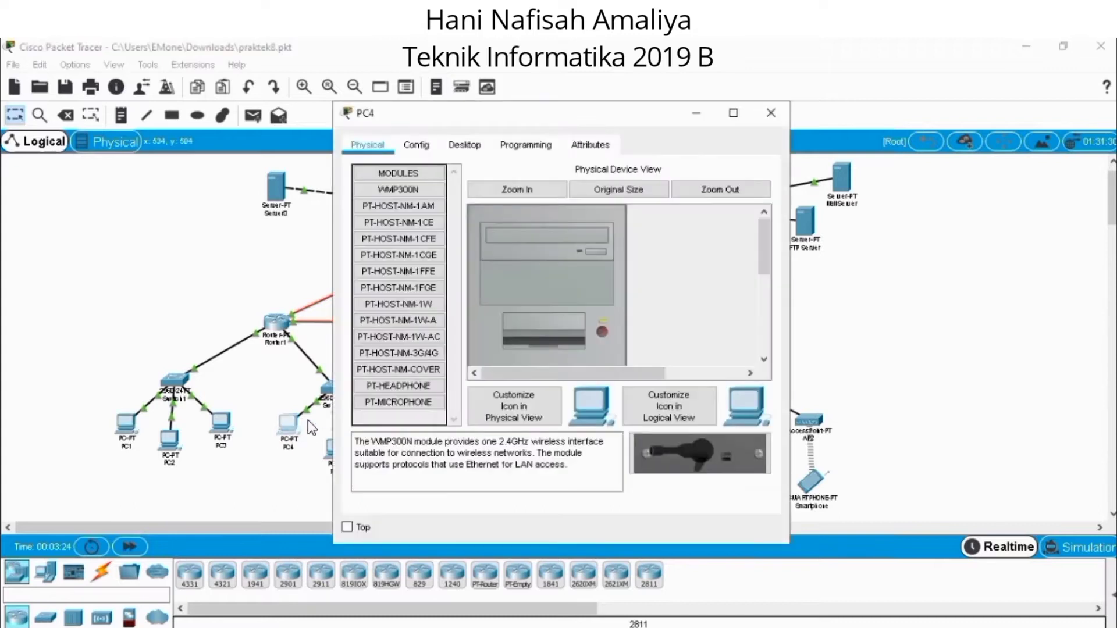
click(474, 149)
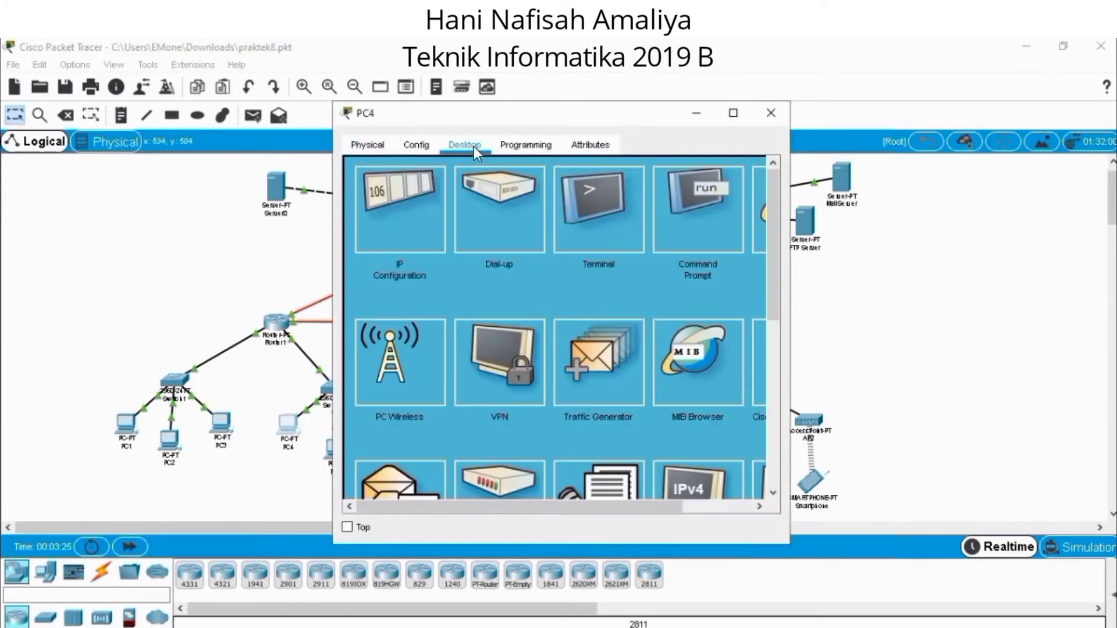
click(417, 208)
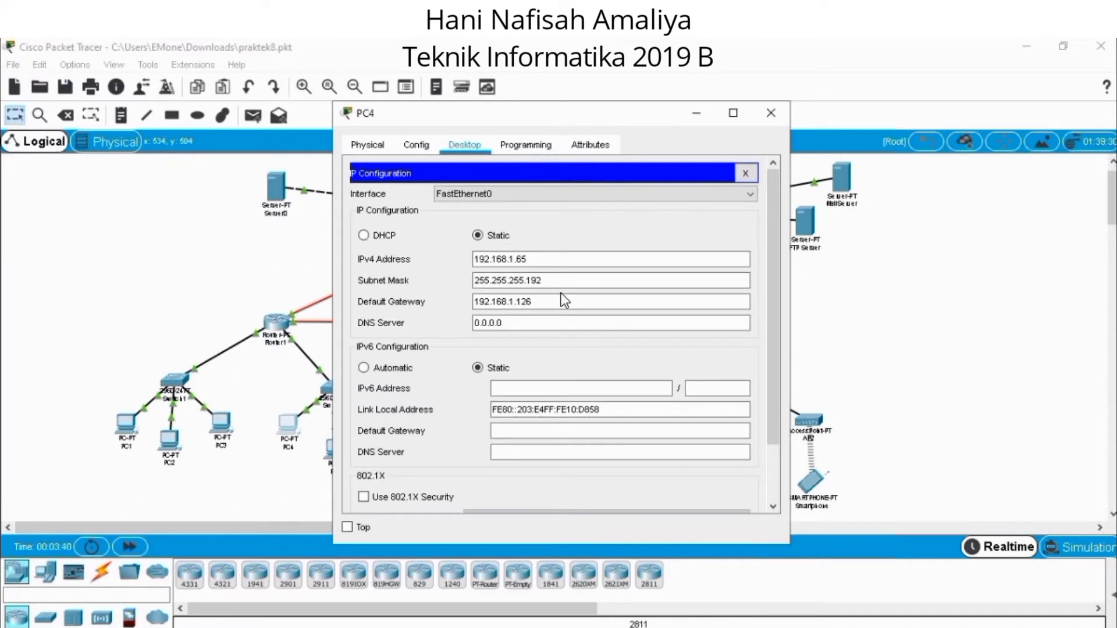
click(774, 113)
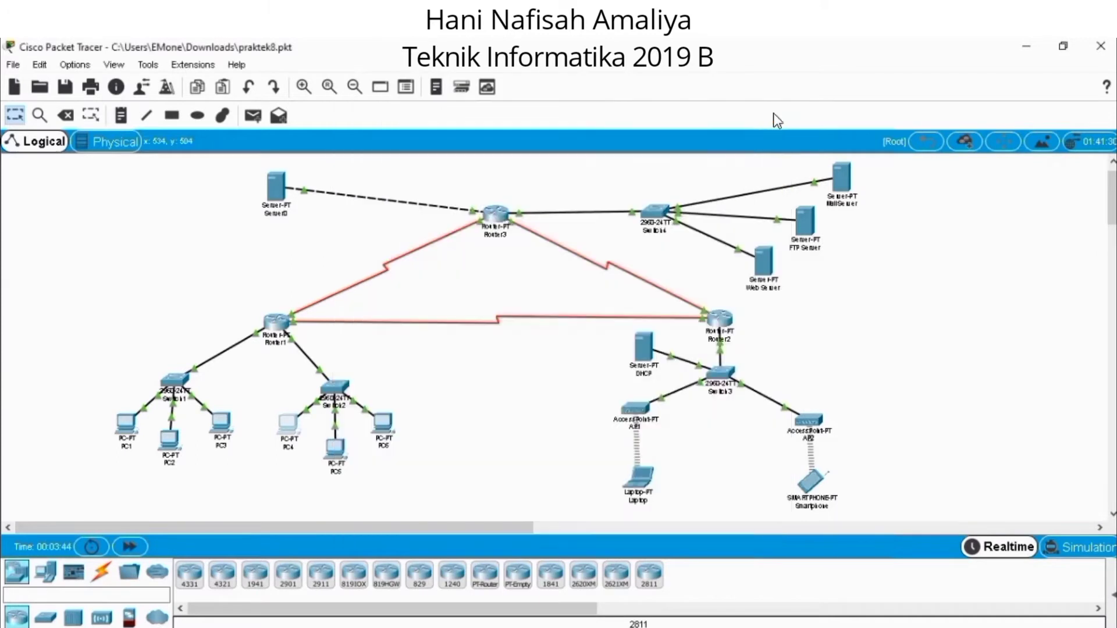
Review the wireless IP configuration of the Laptop, followed by that of the Smartphone.
click(644, 484)
click(446, 146)
click(430, 187)
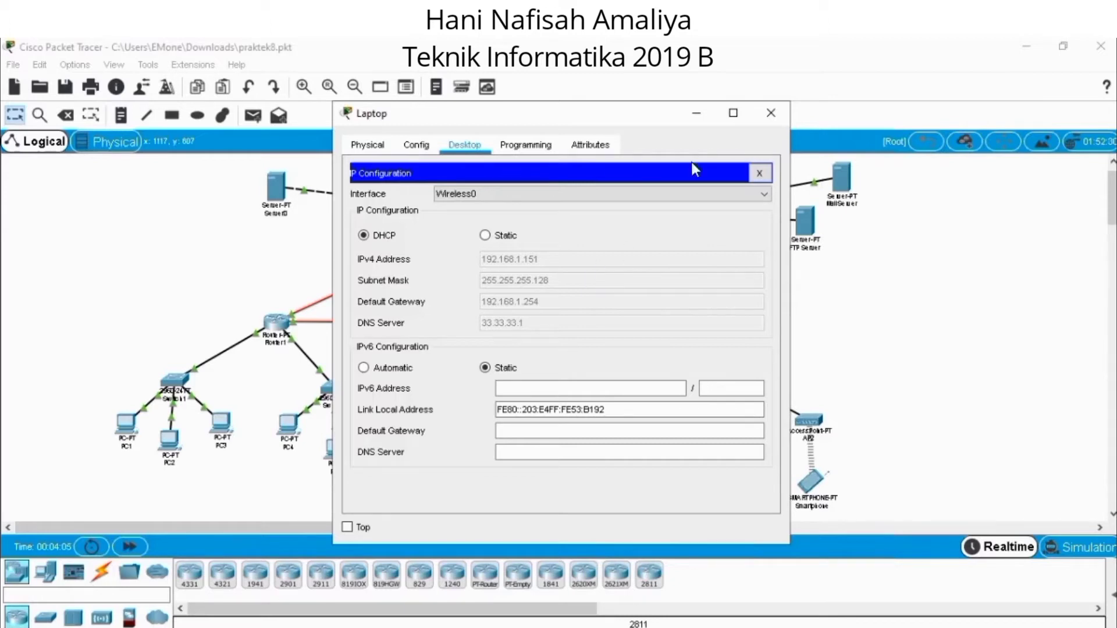
click(771, 112)
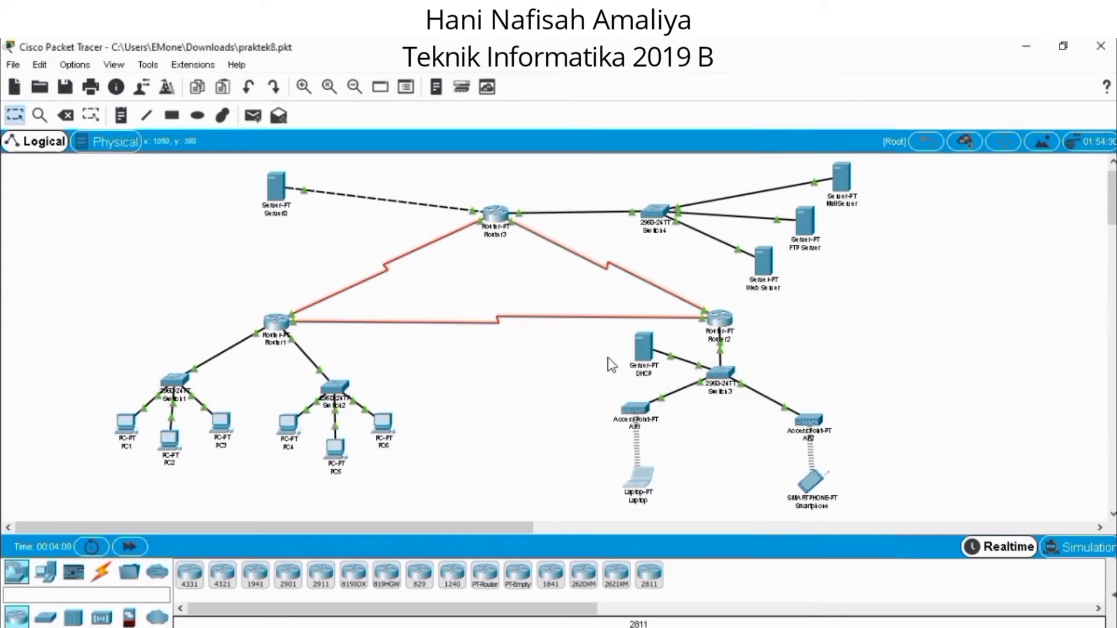
click(806, 486)
click(462, 144)
click(431, 219)
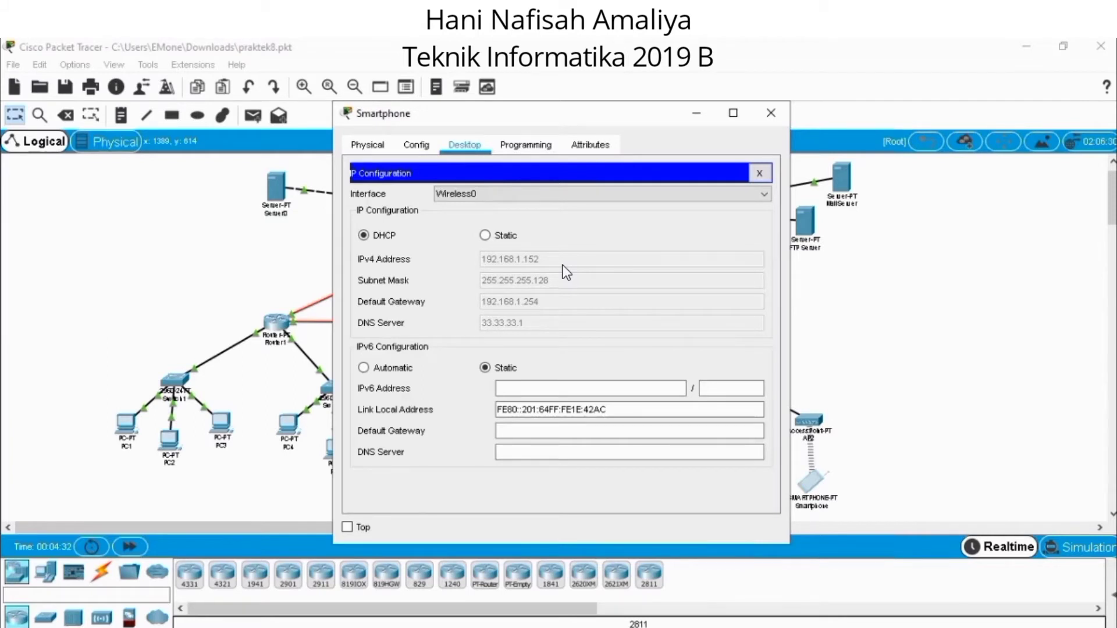
click(771, 112)
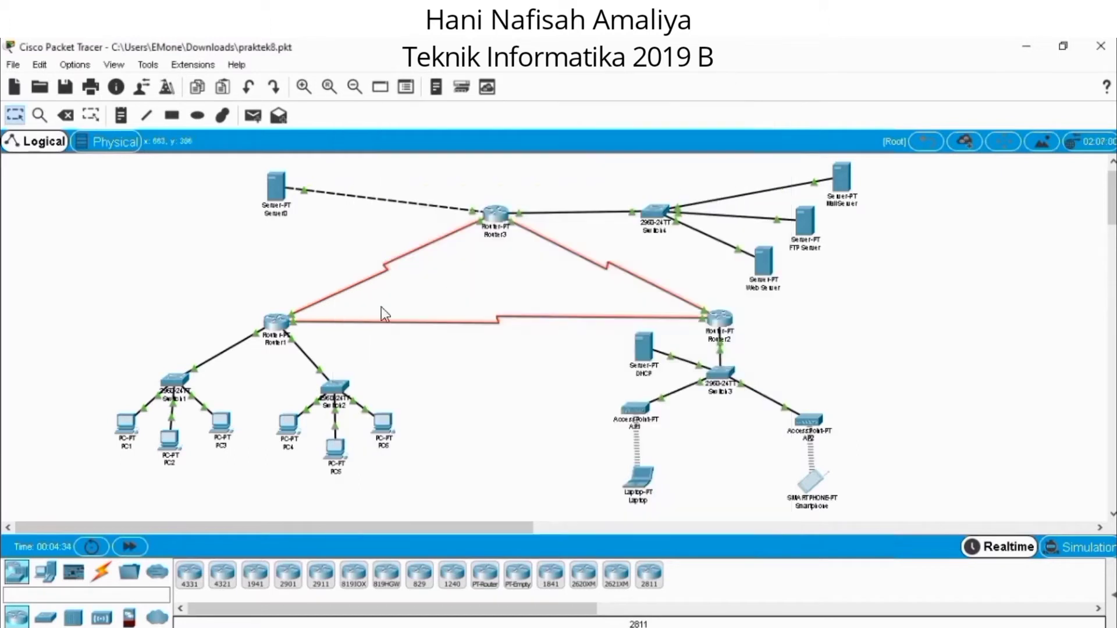
Review Router1's RIP networks and the IP settings of FastEthernet0/0, FastEthernet1/0, Serial2/0 and Serial3/0.
click(277, 323)
click(421, 144)
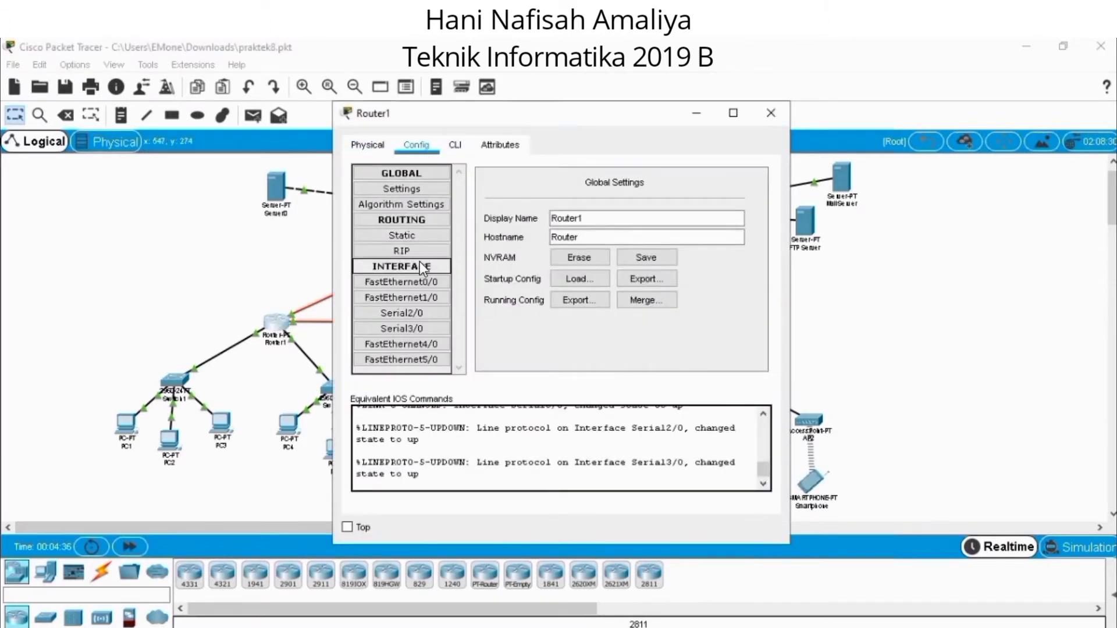
click(420, 254)
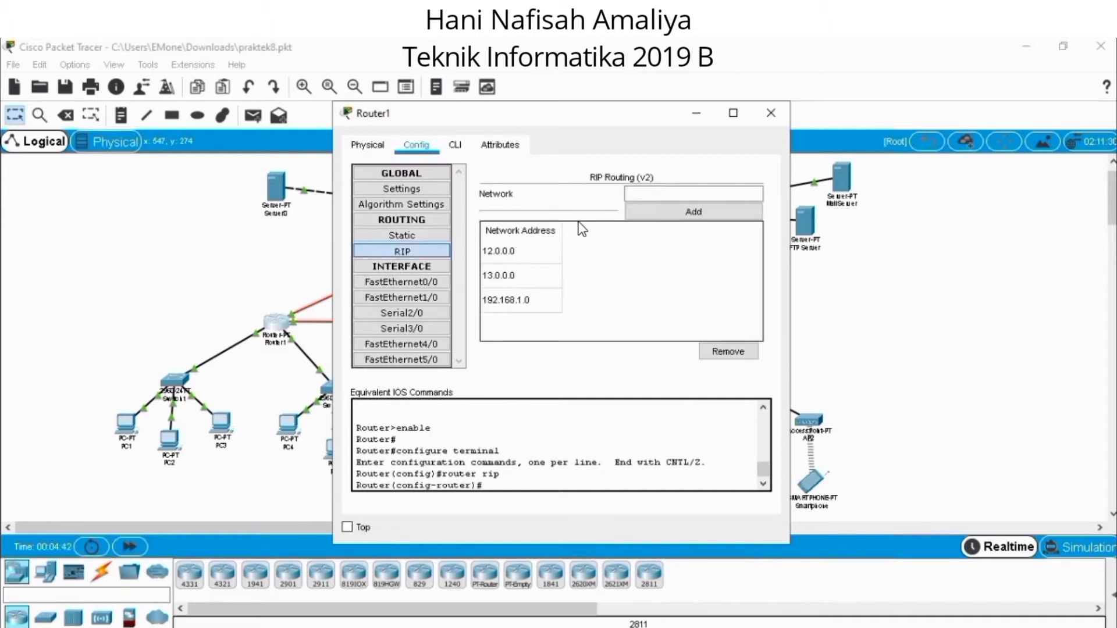
click(446, 281)
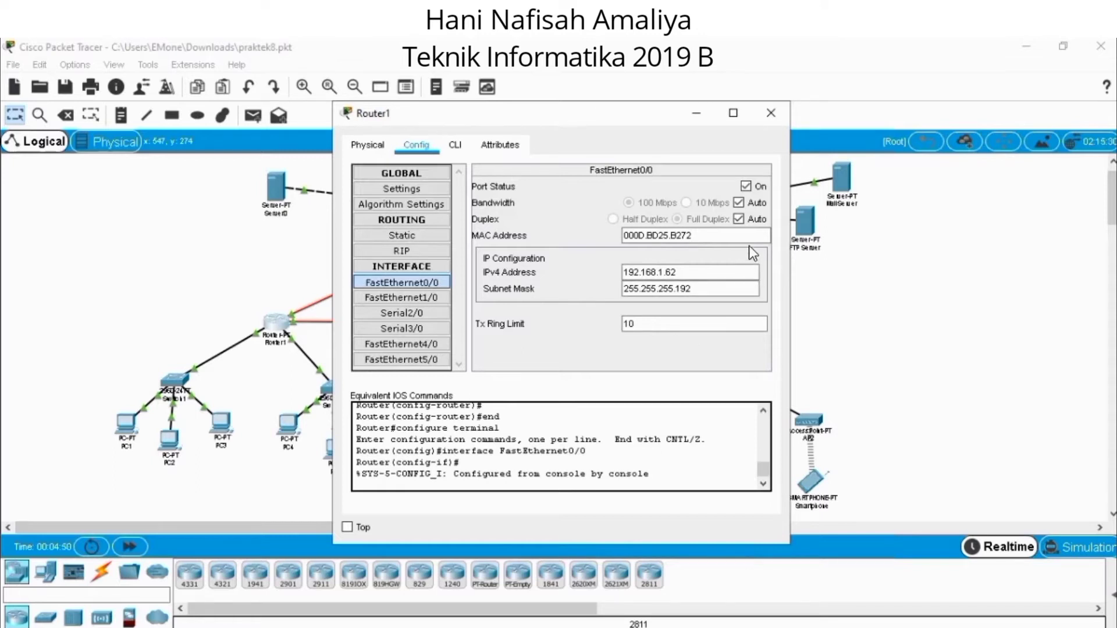
click(426, 296)
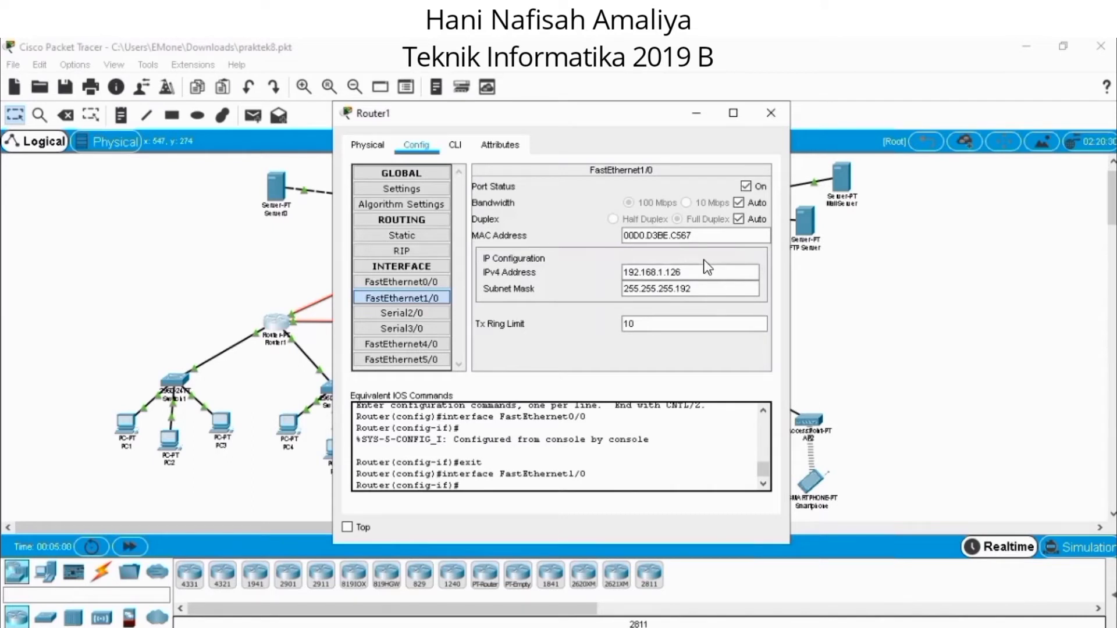
click(432, 306)
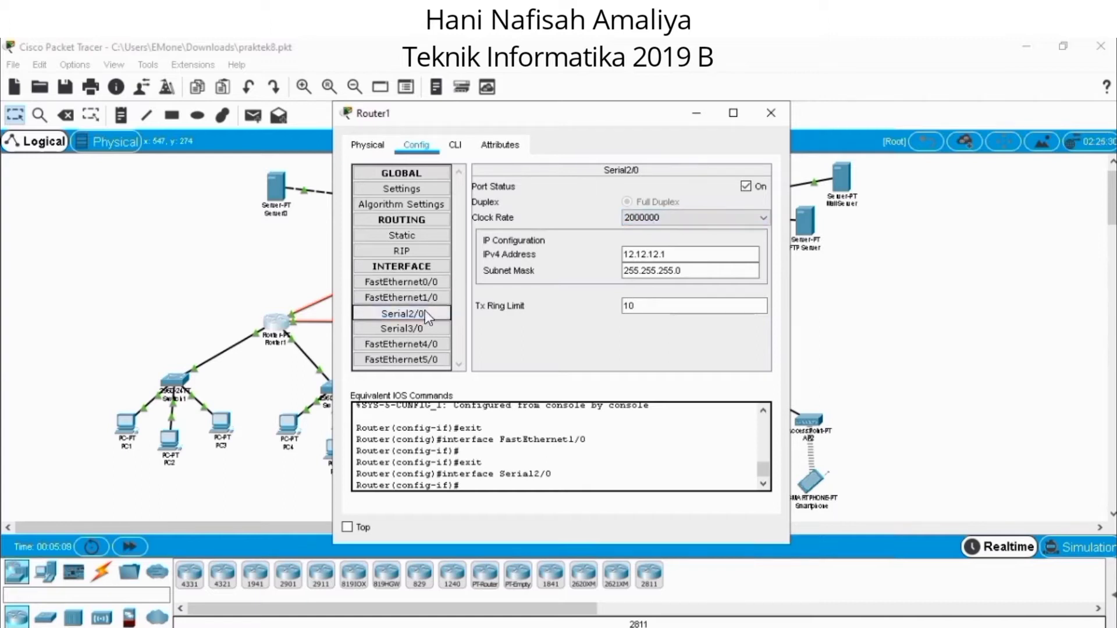
click(426, 328)
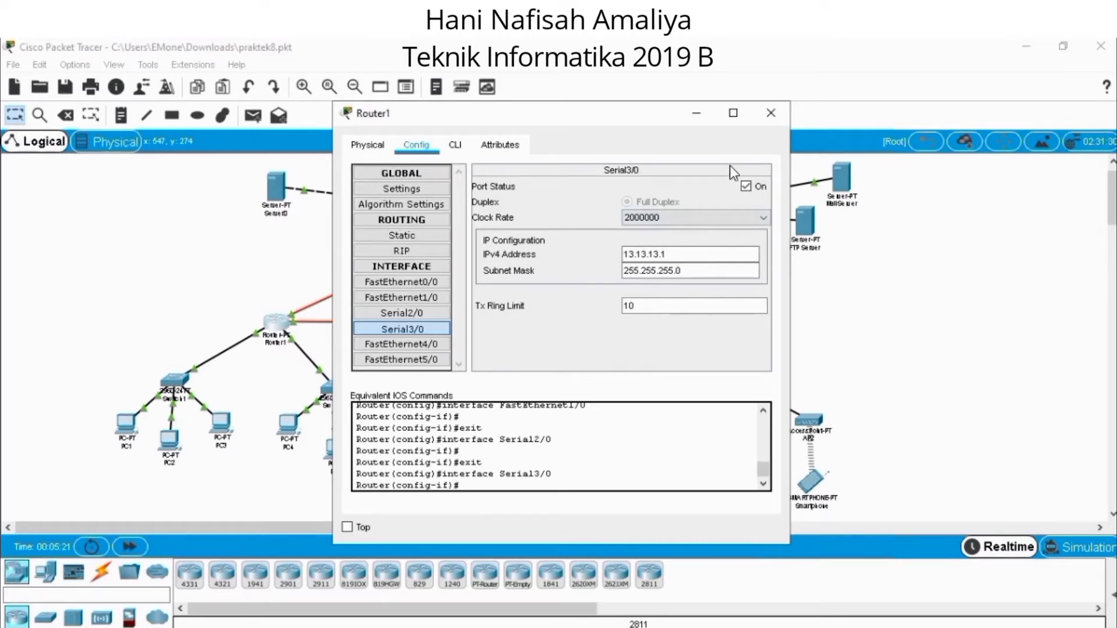
click(771, 113)
Review Router2's RIP networks and the IP settings of FastEthernet0/0, Serial2/0 and Serial3/0.
click(721, 315)
click(431, 144)
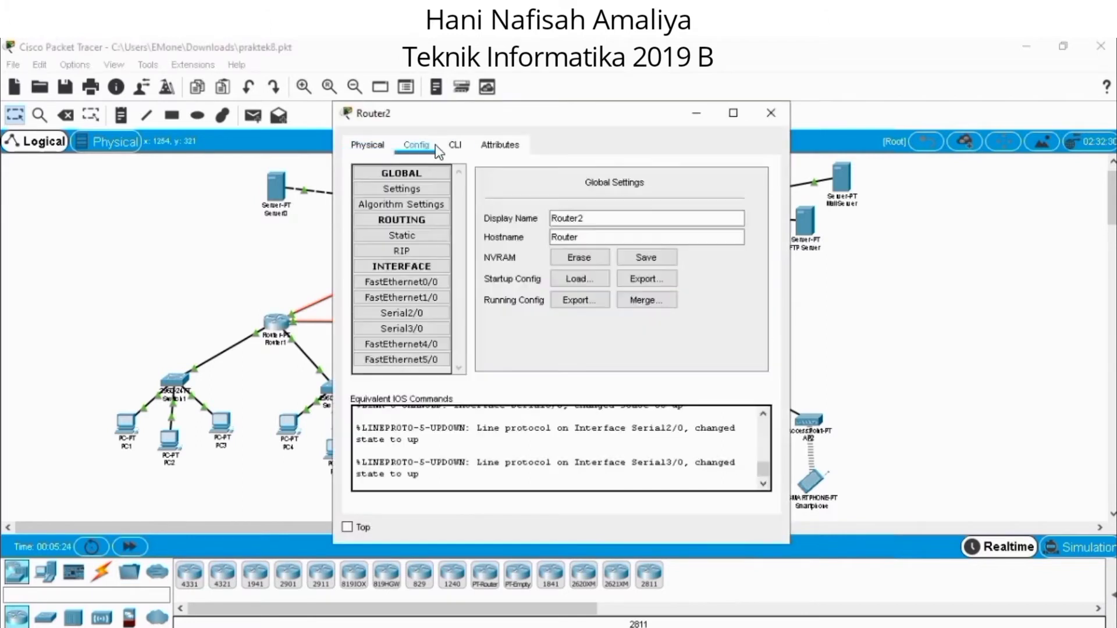
click(421, 247)
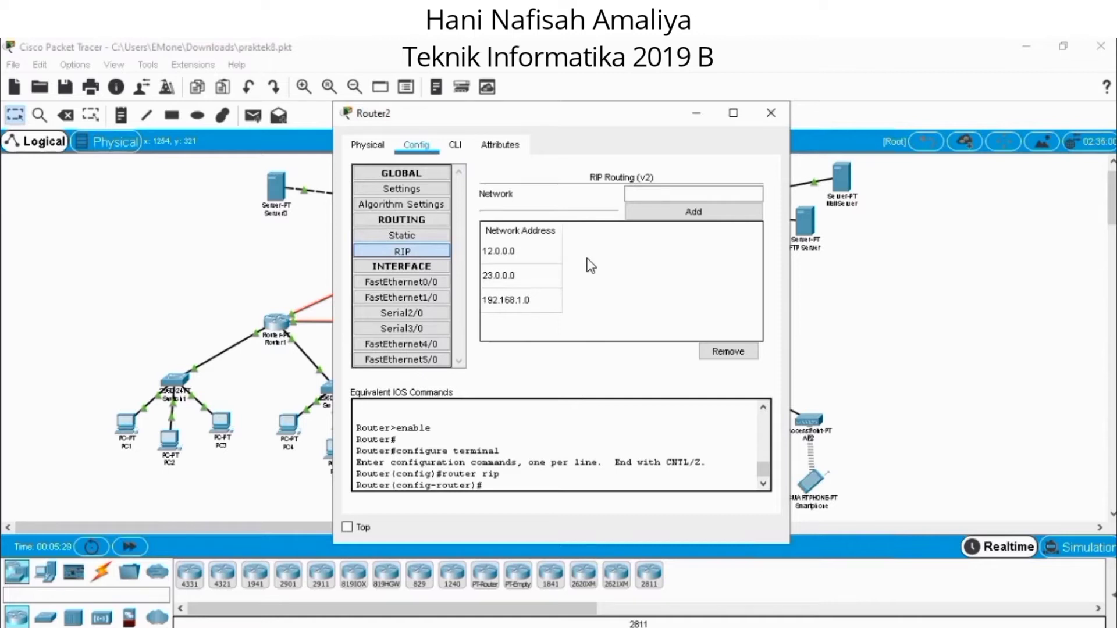
click(428, 280)
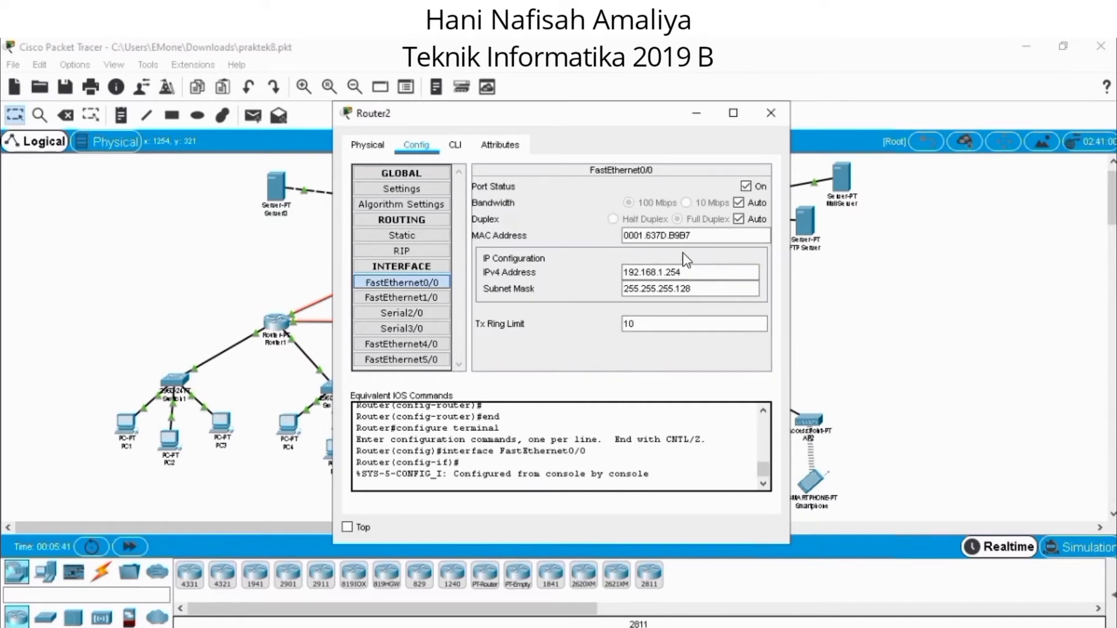
click(427, 312)
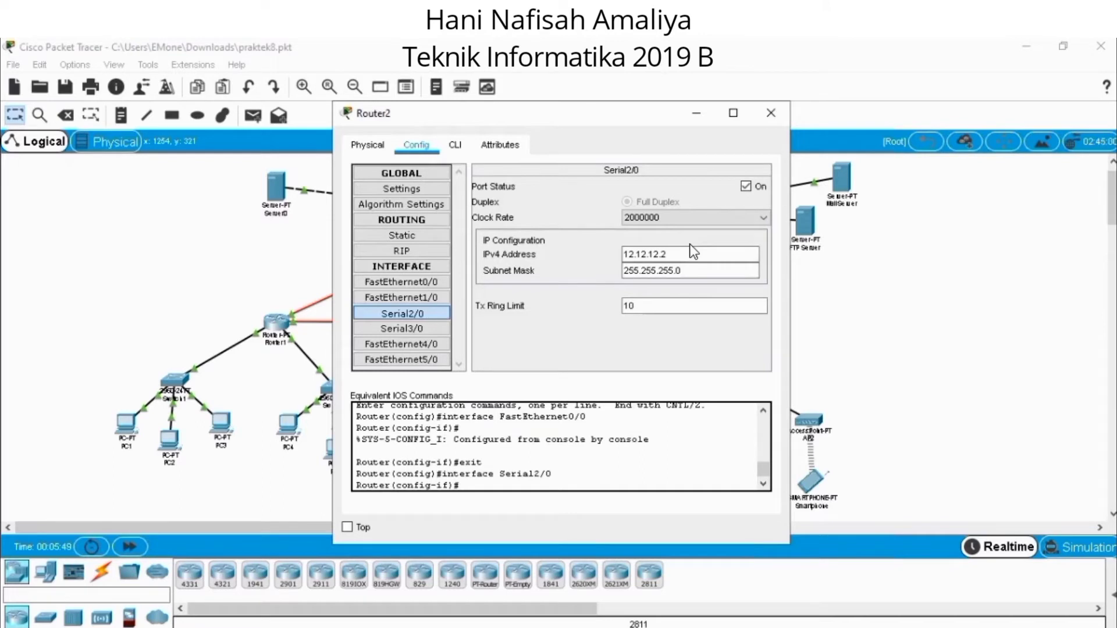
click(425, 328)
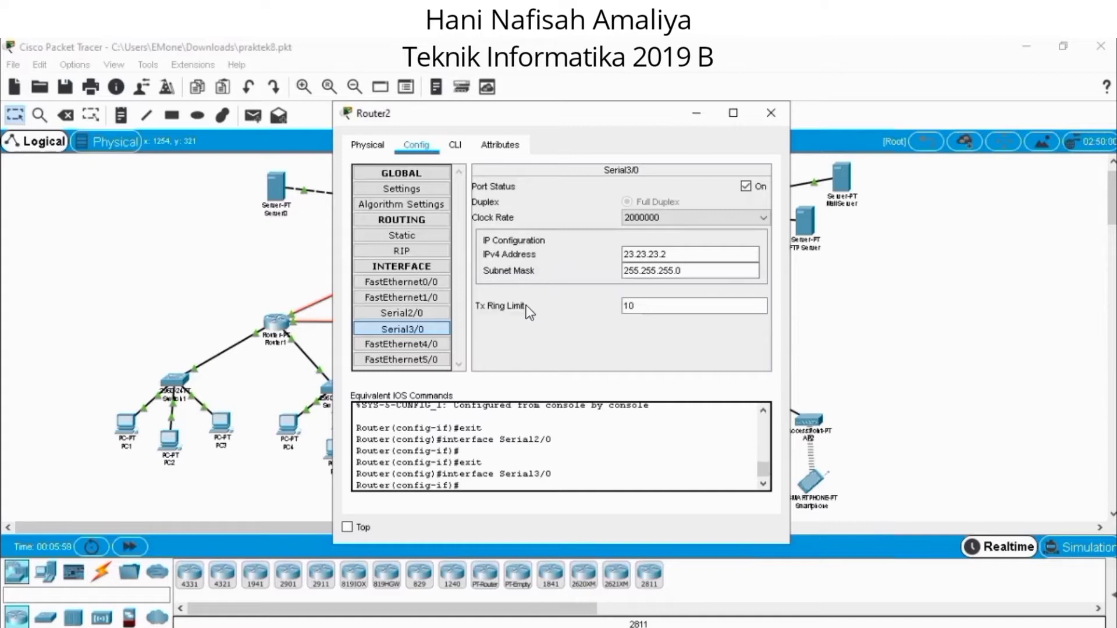
click(767, 115)
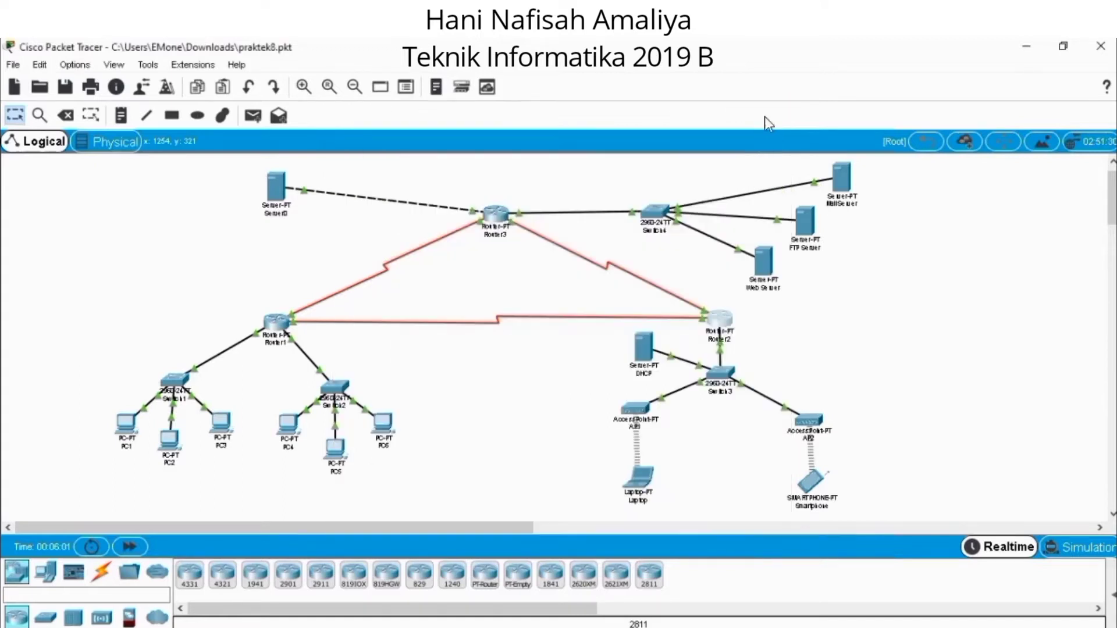
Review Router3's RIP networks and the IP settings of both its connected FastEthernet and Serial interfaces.
click(494, 211)
click(416, 145)
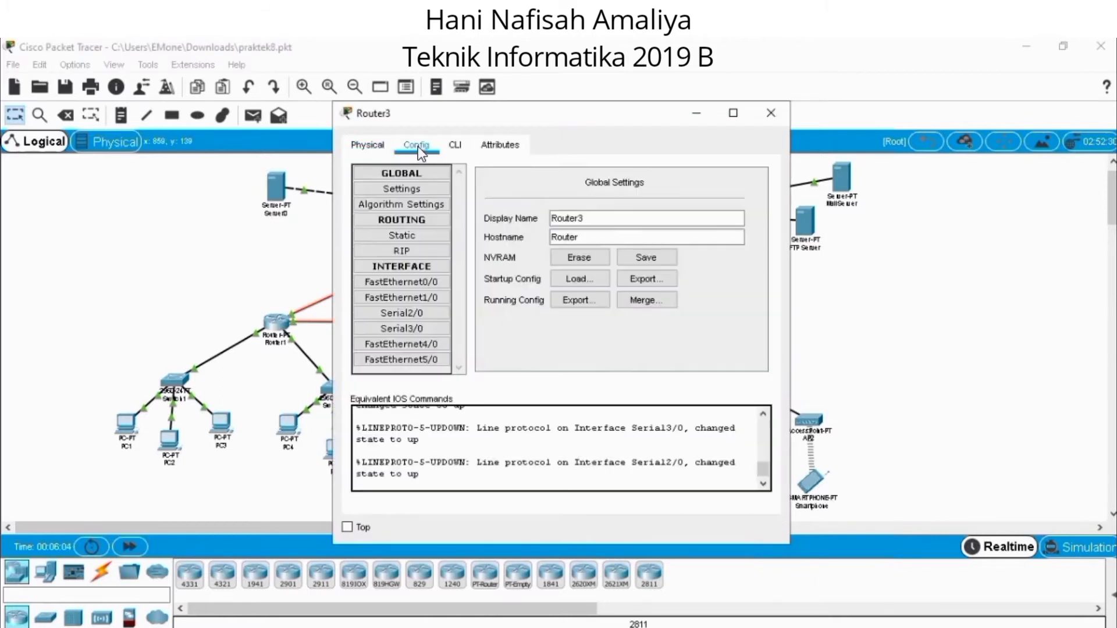
click(419, 250)
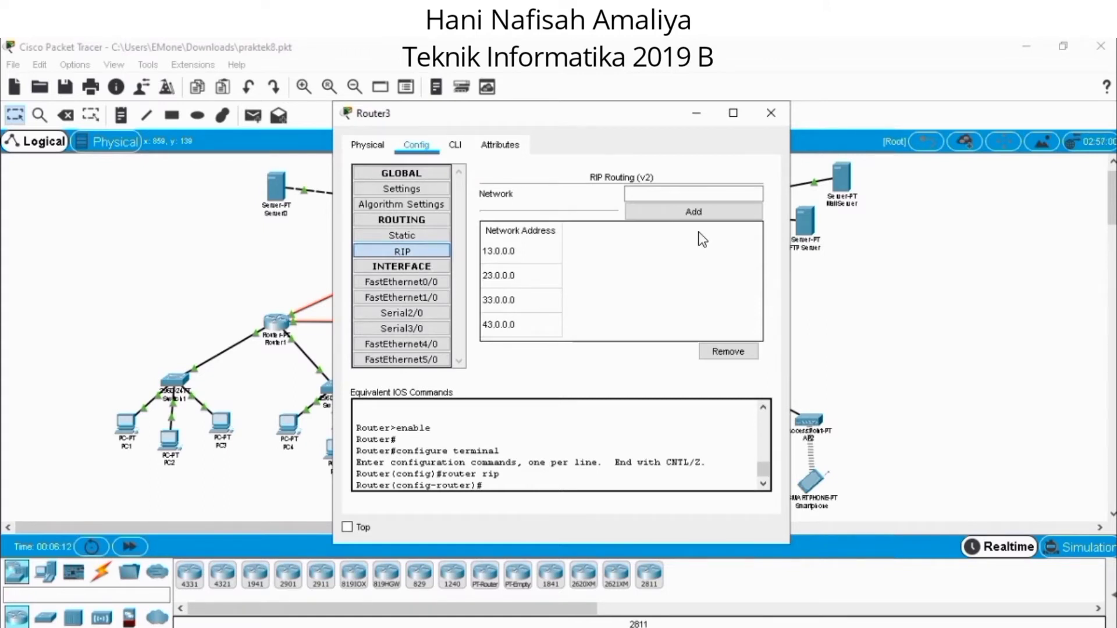
click(435, 282)
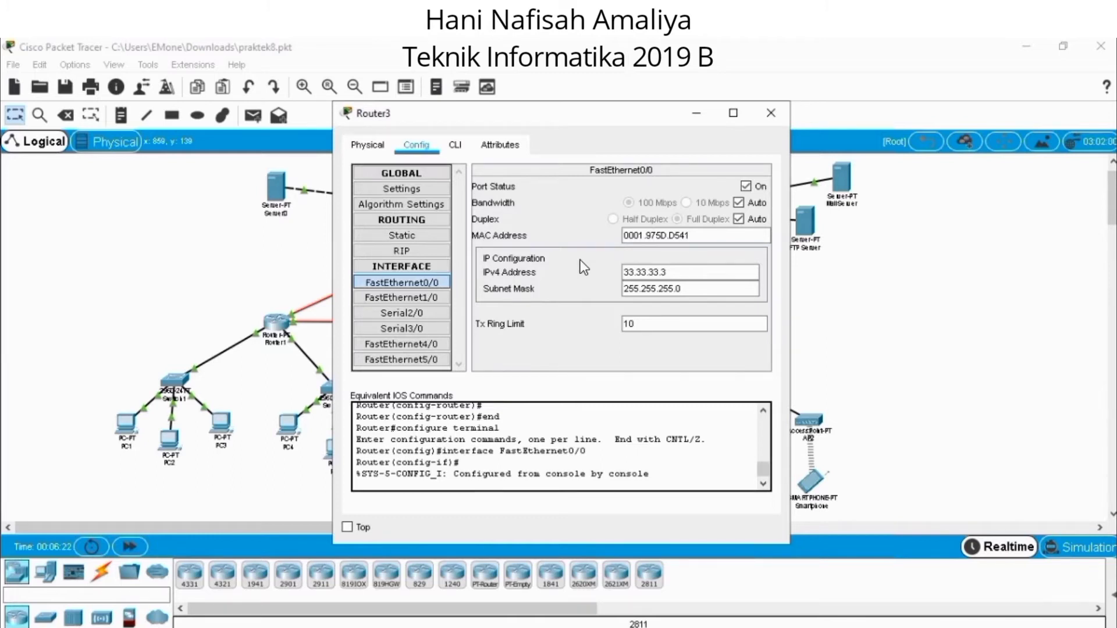
click(402, 282)
click(429, 297)
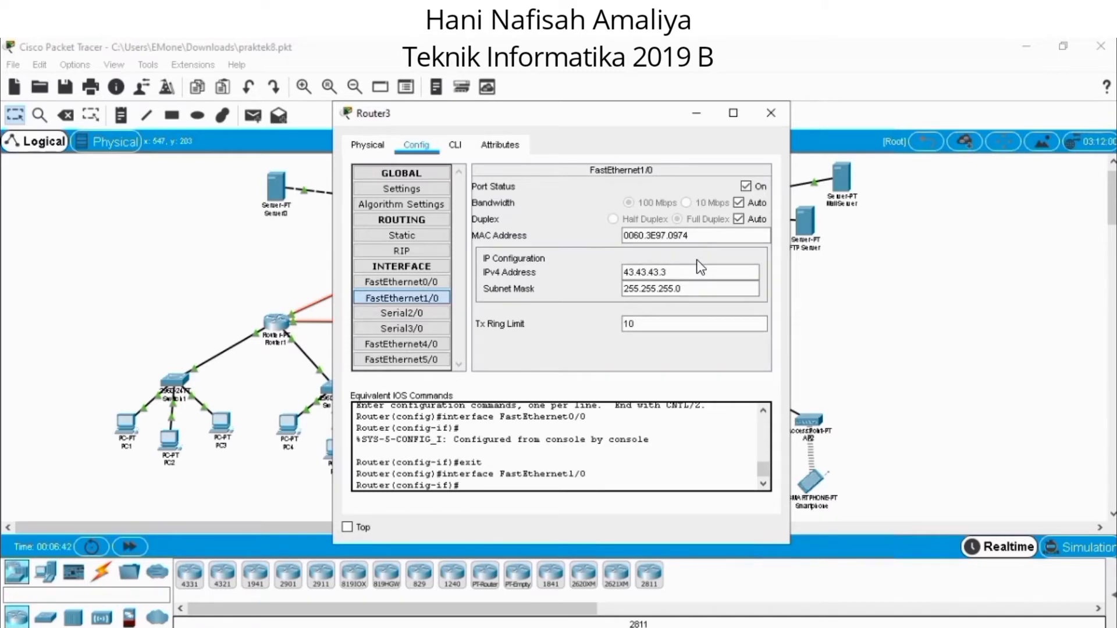
click(431, 313)
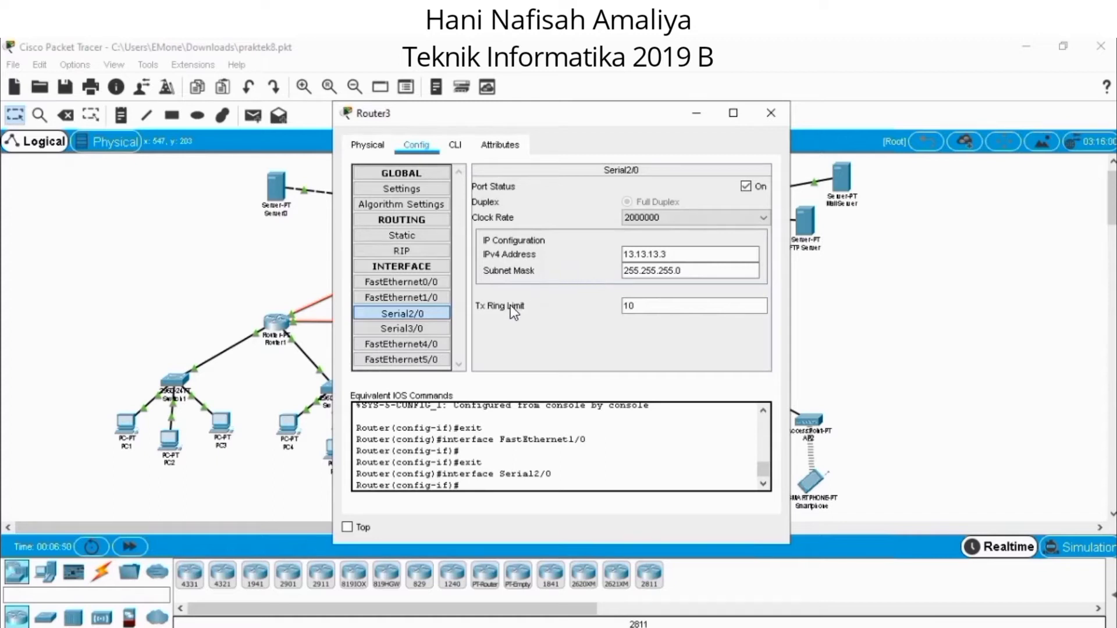
click(431, 329)
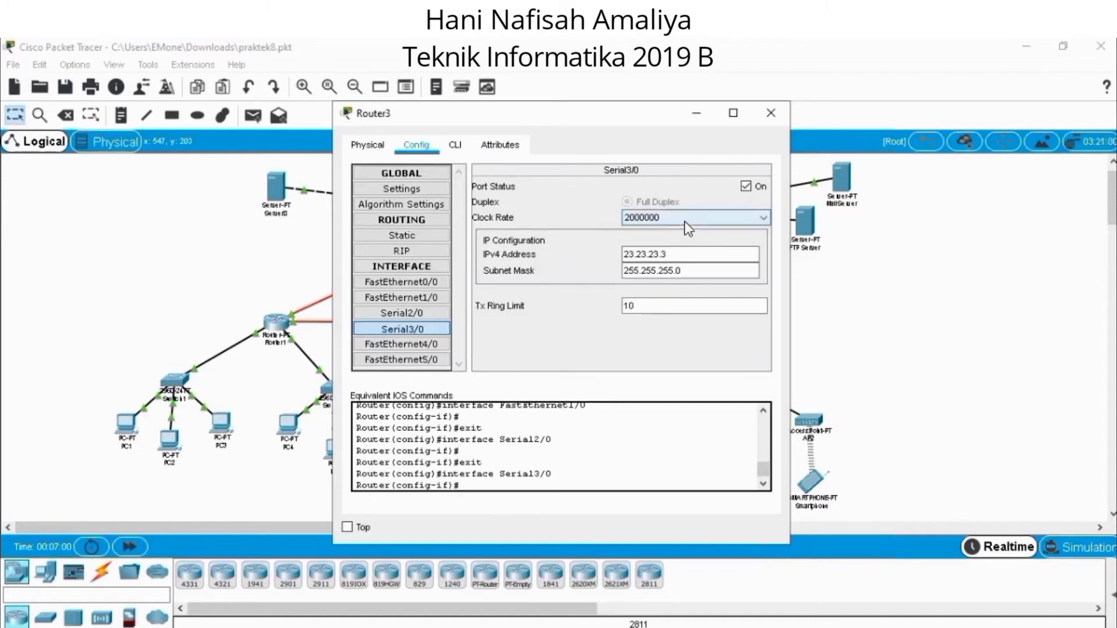
click(763, 116)
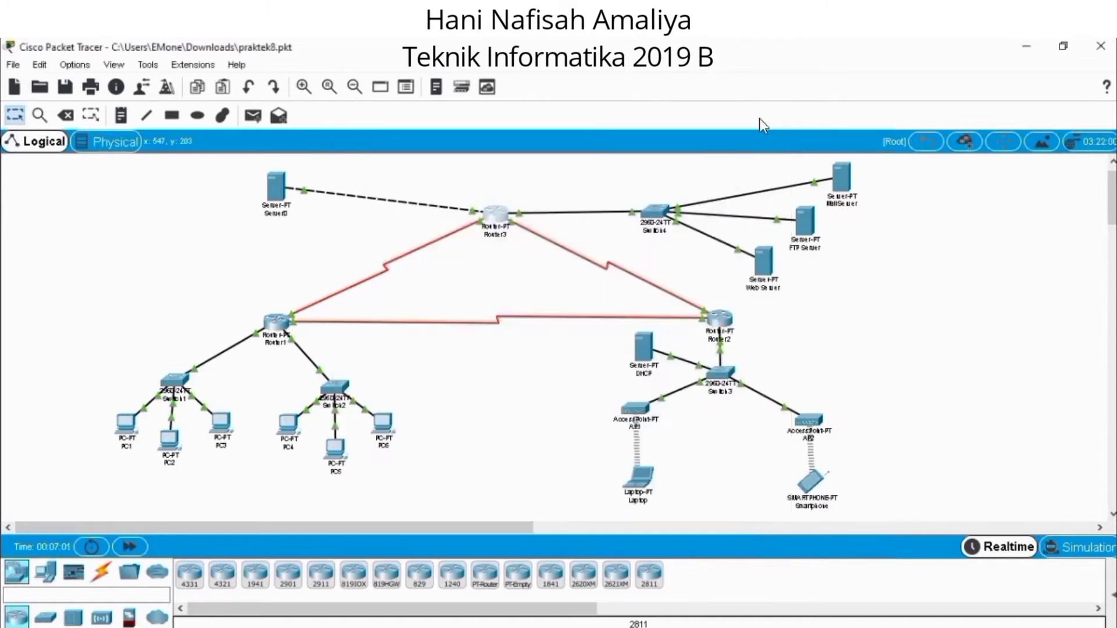
Test connectivity from PC1's Command Prompt by running ping 43.43.43.1, and close PC1's window.
mouse_move(125, 429)
double_click(130, 442)
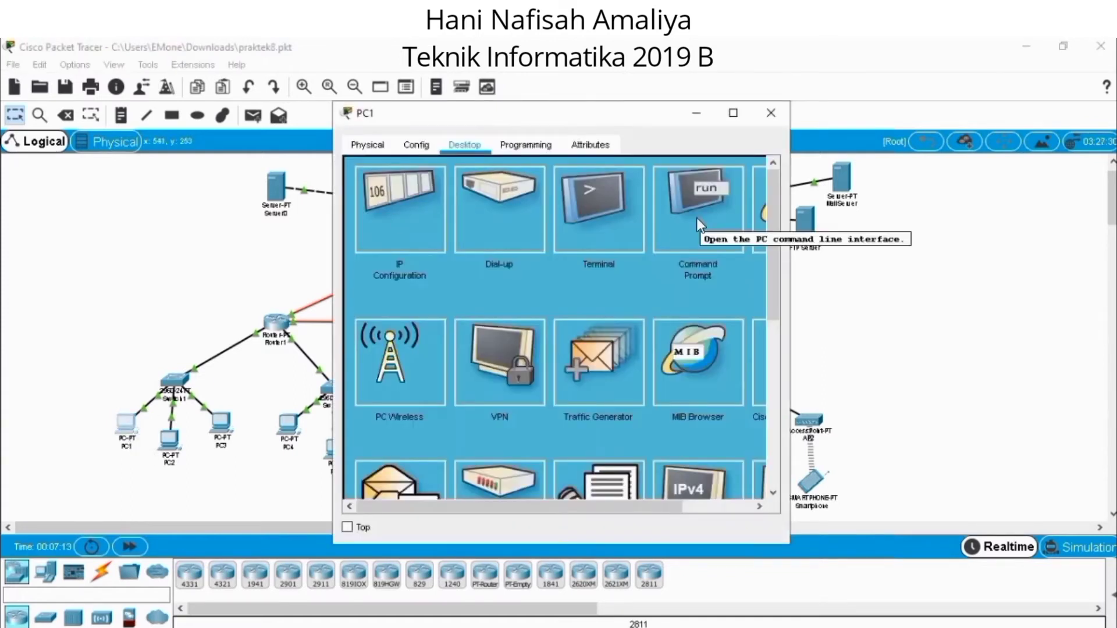
click(696, 217)
text(p)
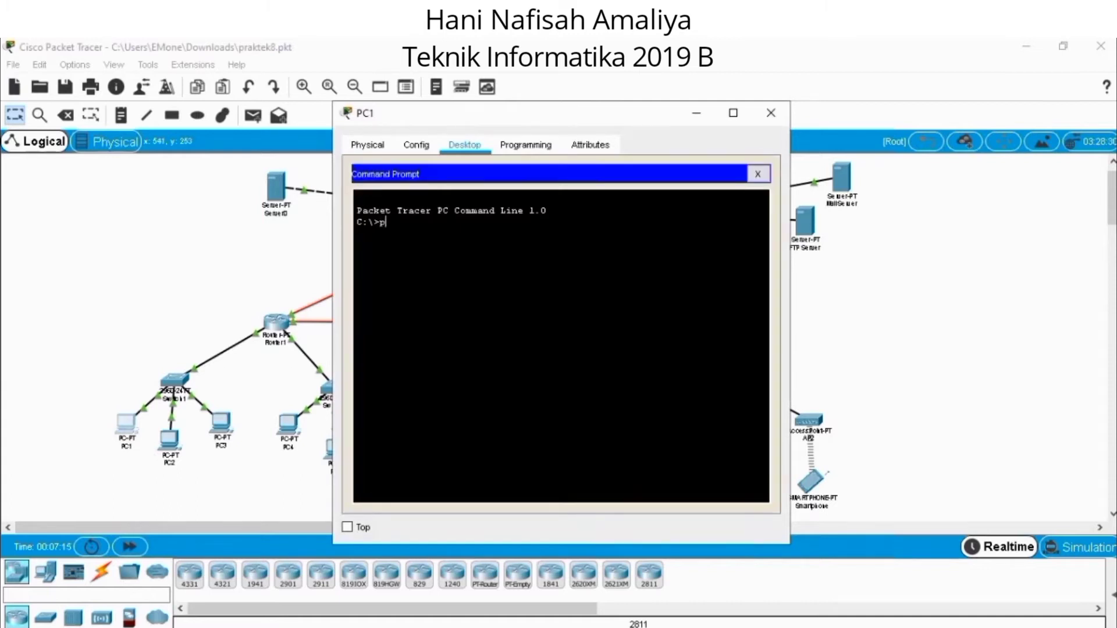
text(ing 43.43.43.1)
key(Return)
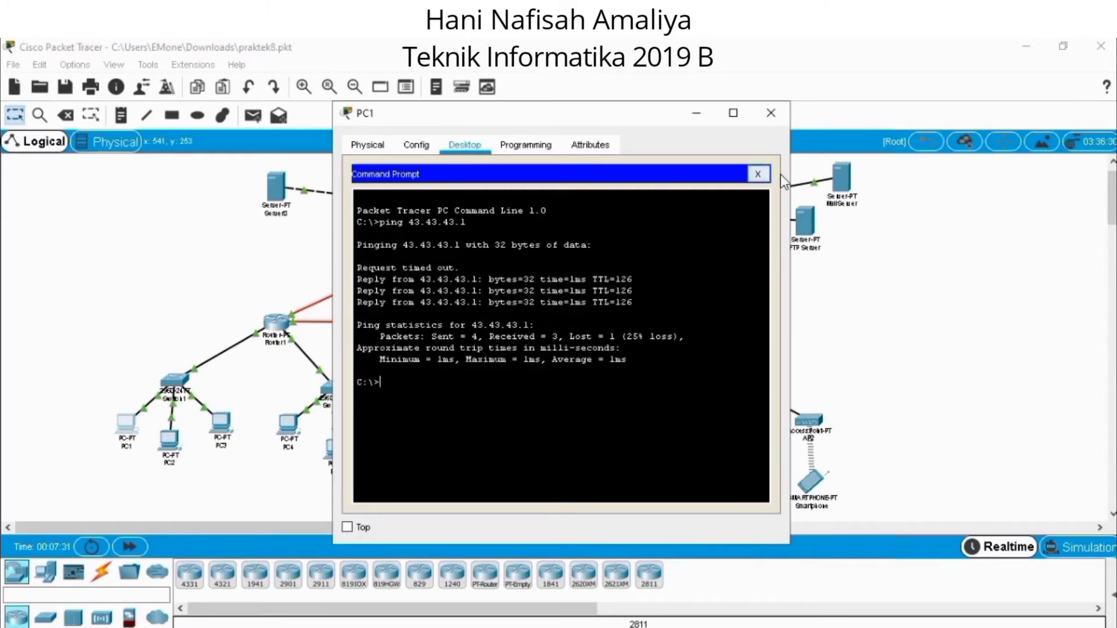
click(771, 113)
Run ping 43.43.43.1 from PC4's Command Prompt and close PC4's window.
click(289, 424)
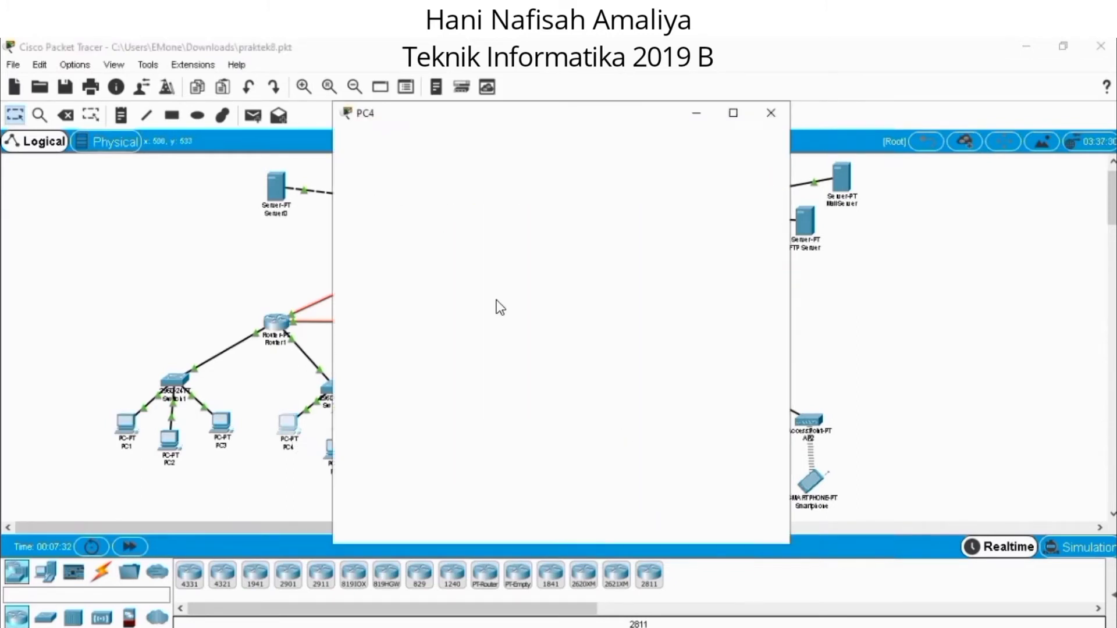
text(ping )
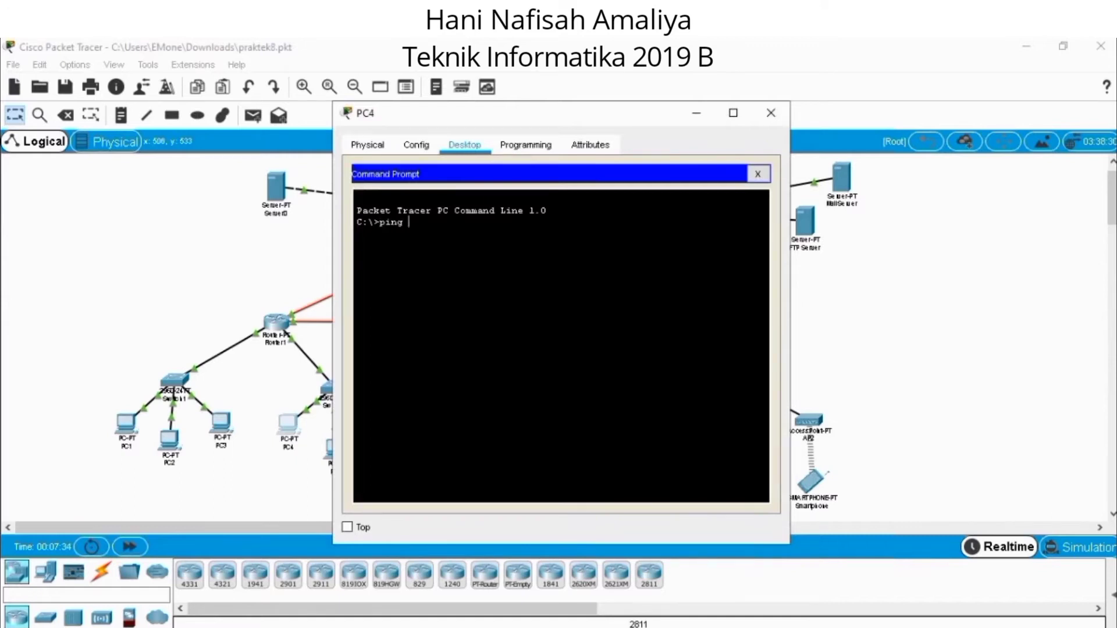
text(43.43.43.1)
key(Return)
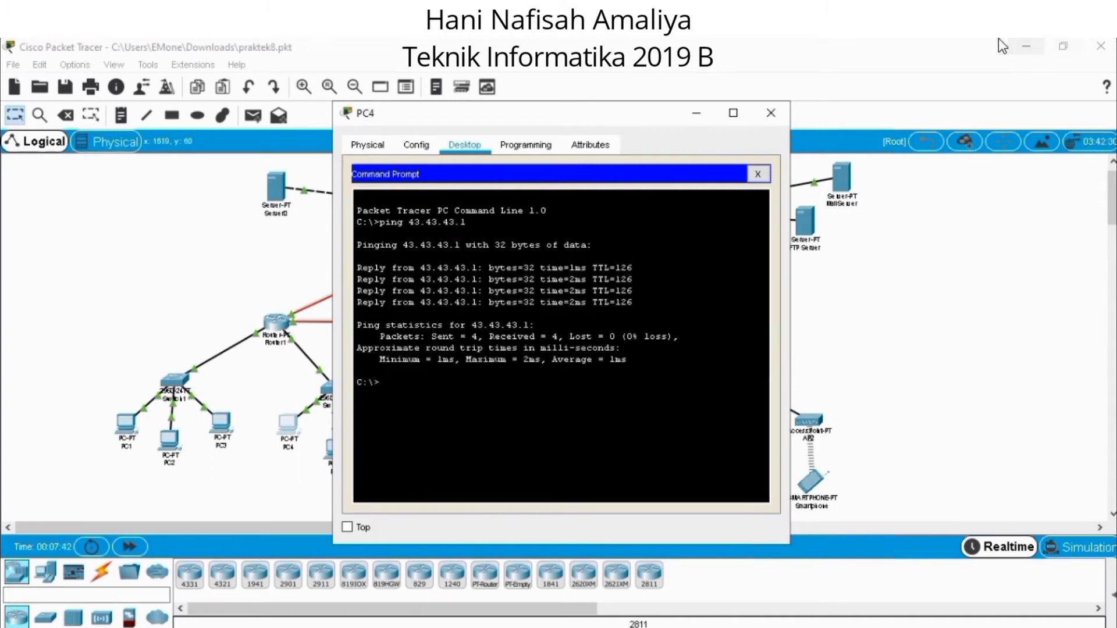
click(771, 113)
Run ping 43.43.43.1 from the Laptop's Command Prompt and close the Laptop's window.
click(639, 478)
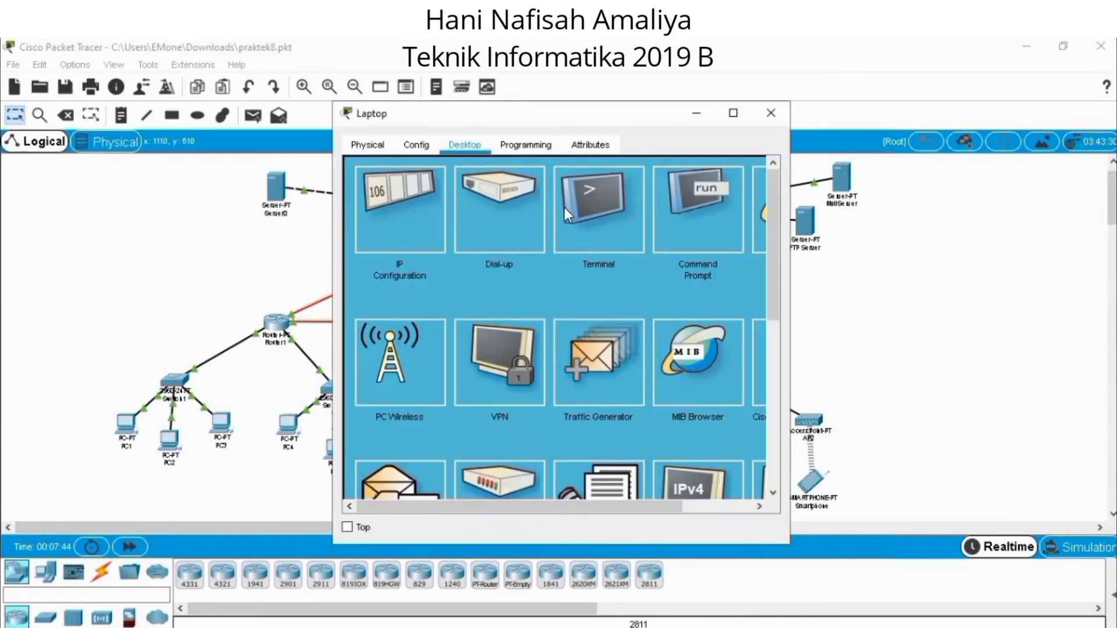
click(725, 233)
text(ping)
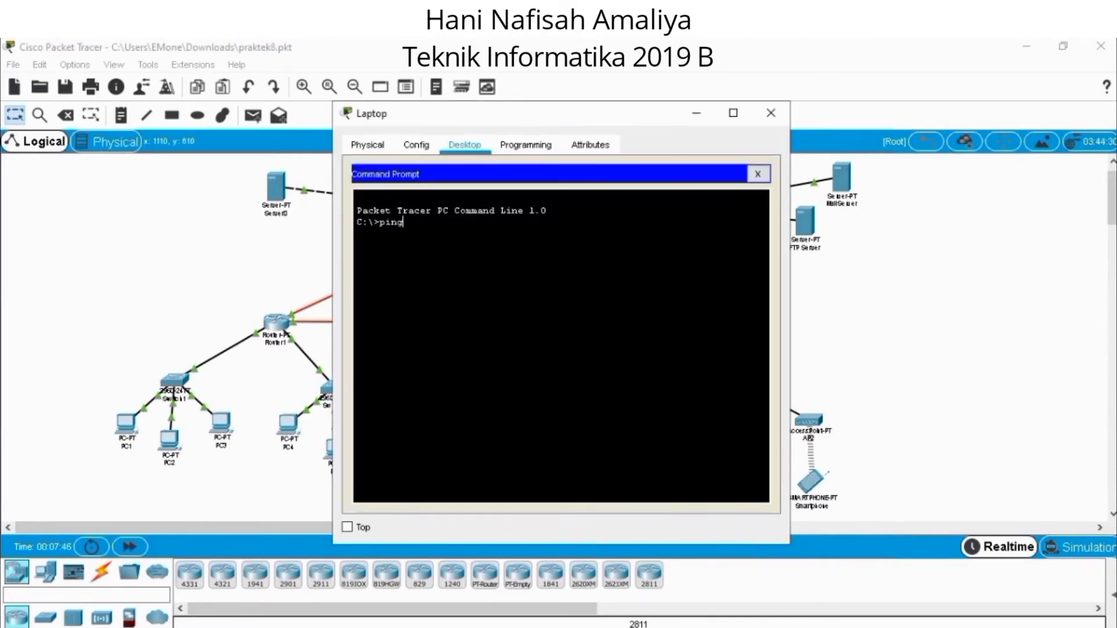
text( 43.43.43.1)
key(Return)
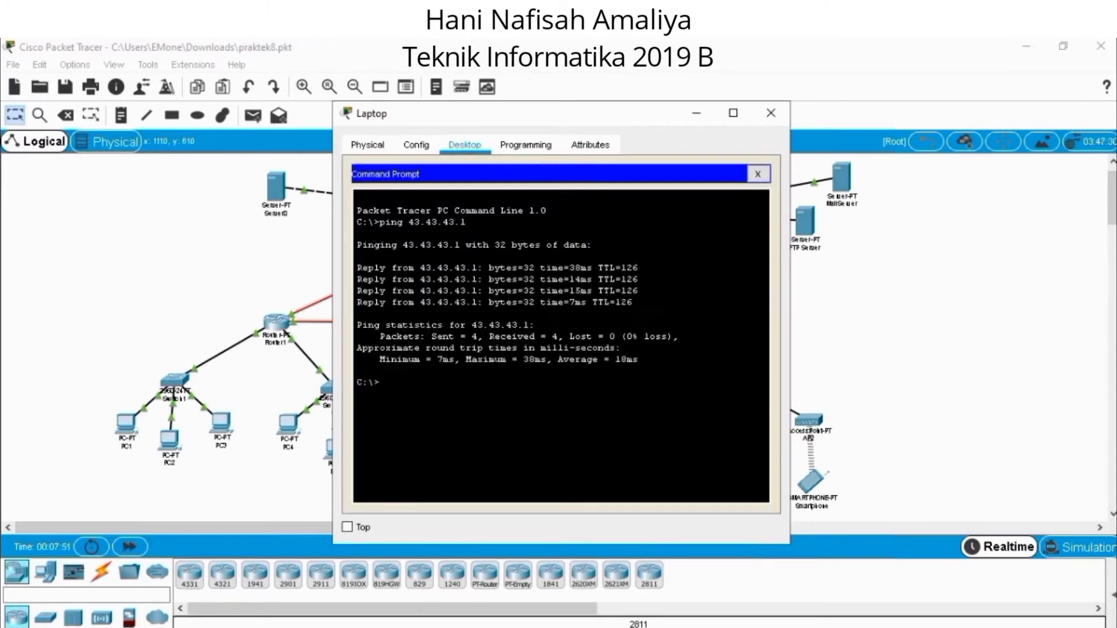
click(771, 113)
Test the Smartphone's connectivity by running ping 43.43.43.1 in its Command Prompt, and close its window.
click(814, 469)
click(723, 221)
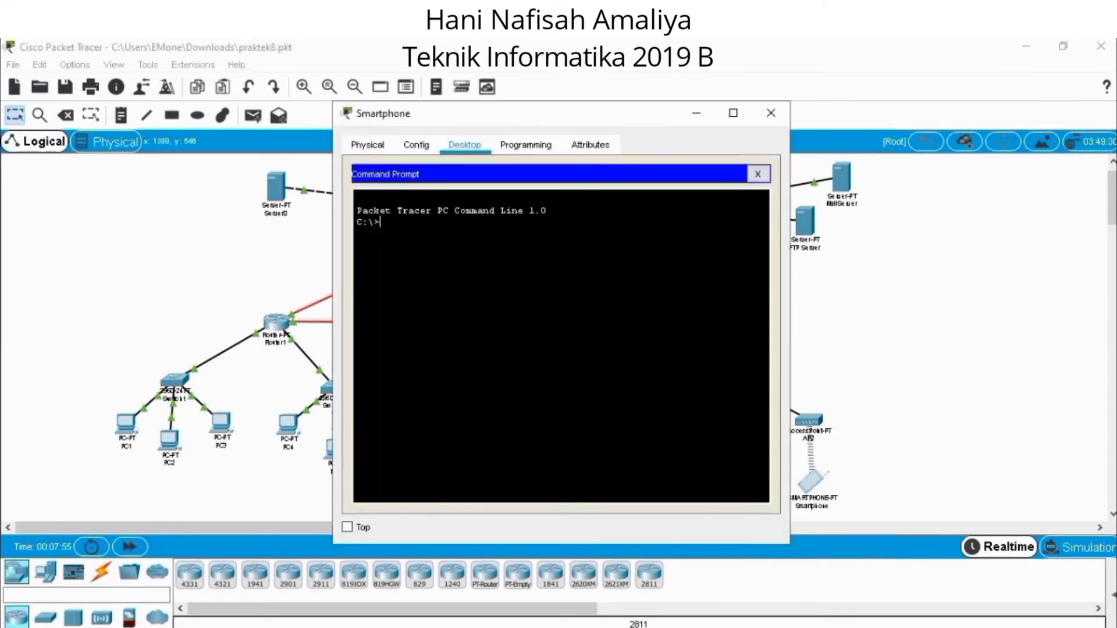
text(ping 43.43.43.1)
key(Return)
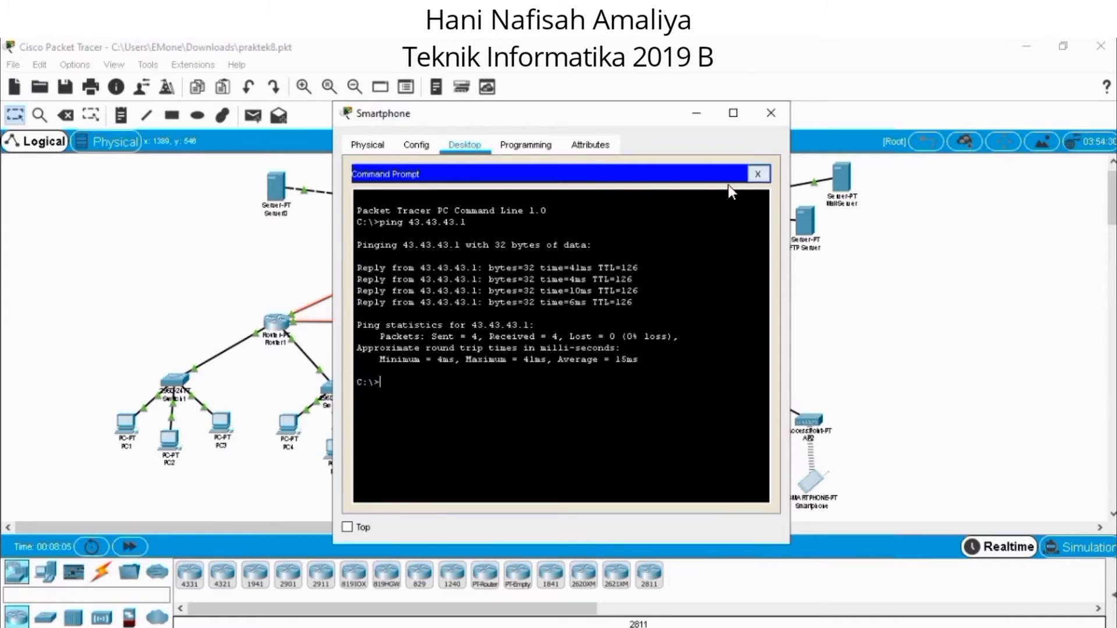
click(768, 115)
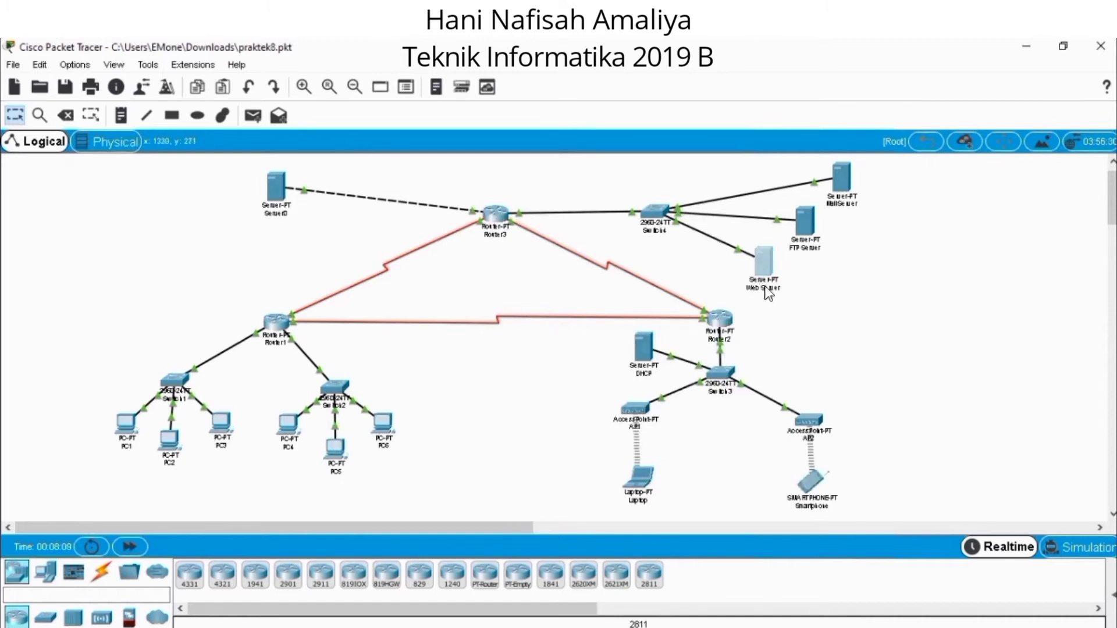
Review index.html in the Web Server's HTTP service, save the file over the existing one, and close the server's window.
click(754, 260)
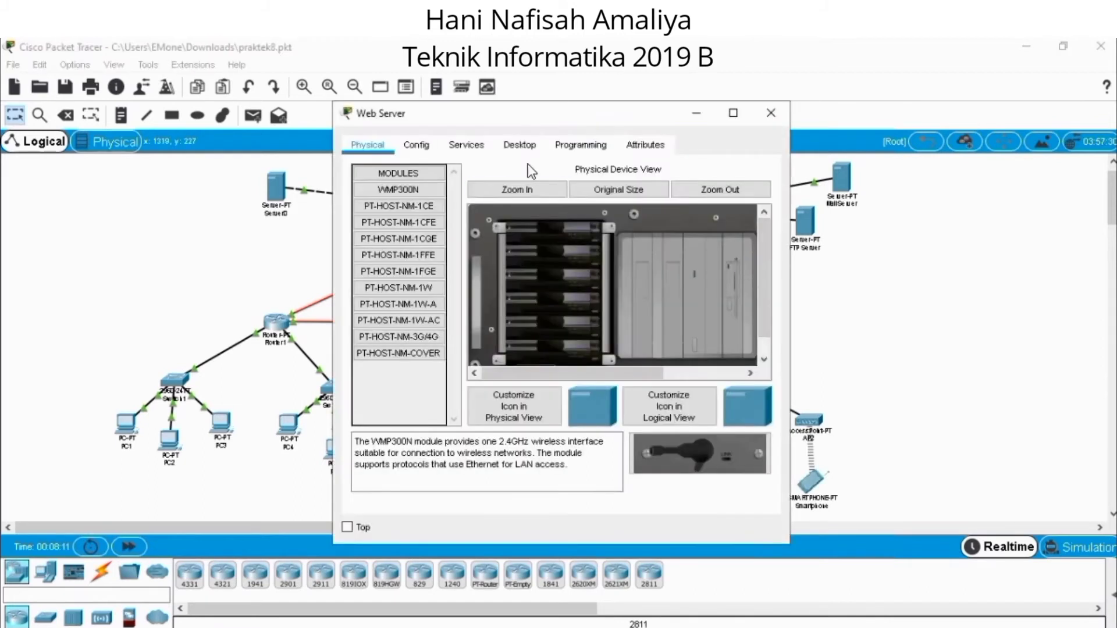
click(466, 145)
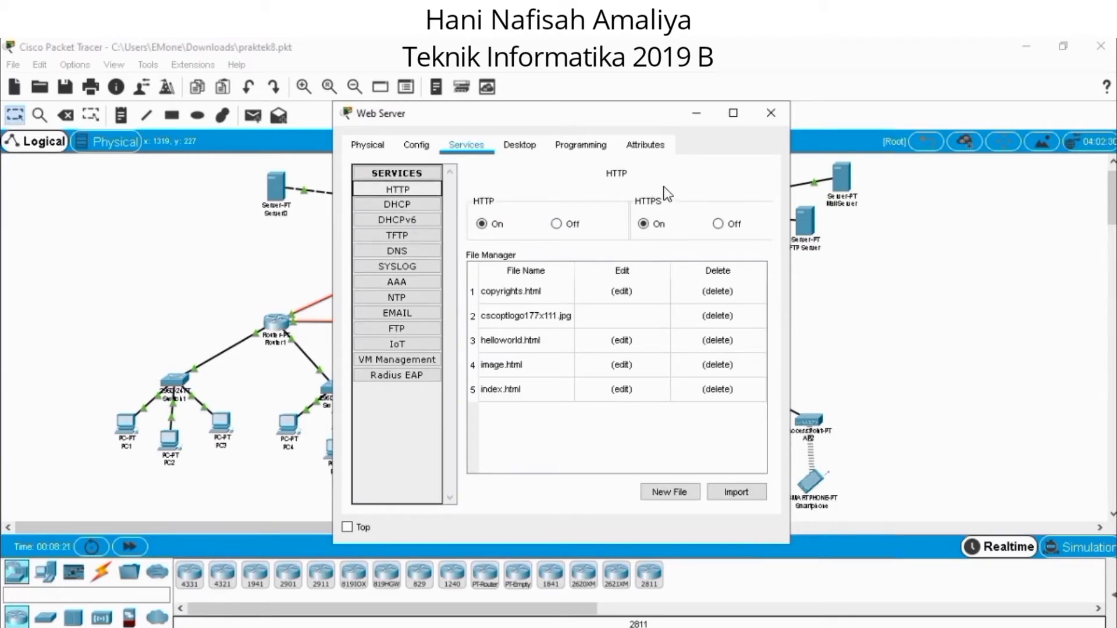
click(627, 393)
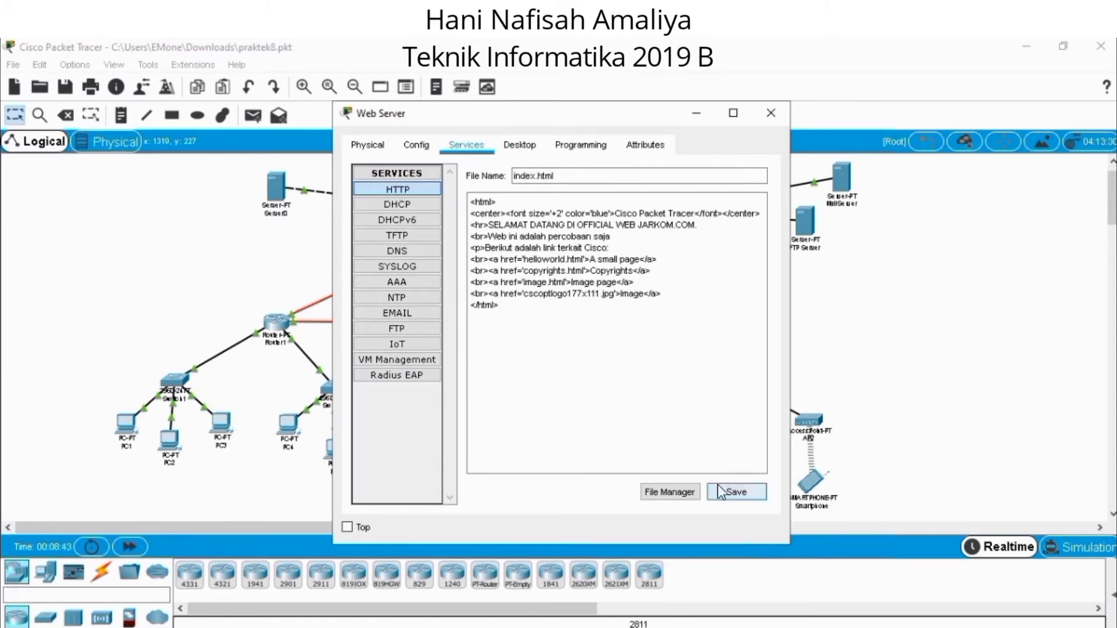
click(731, 492)
click(597, 355)
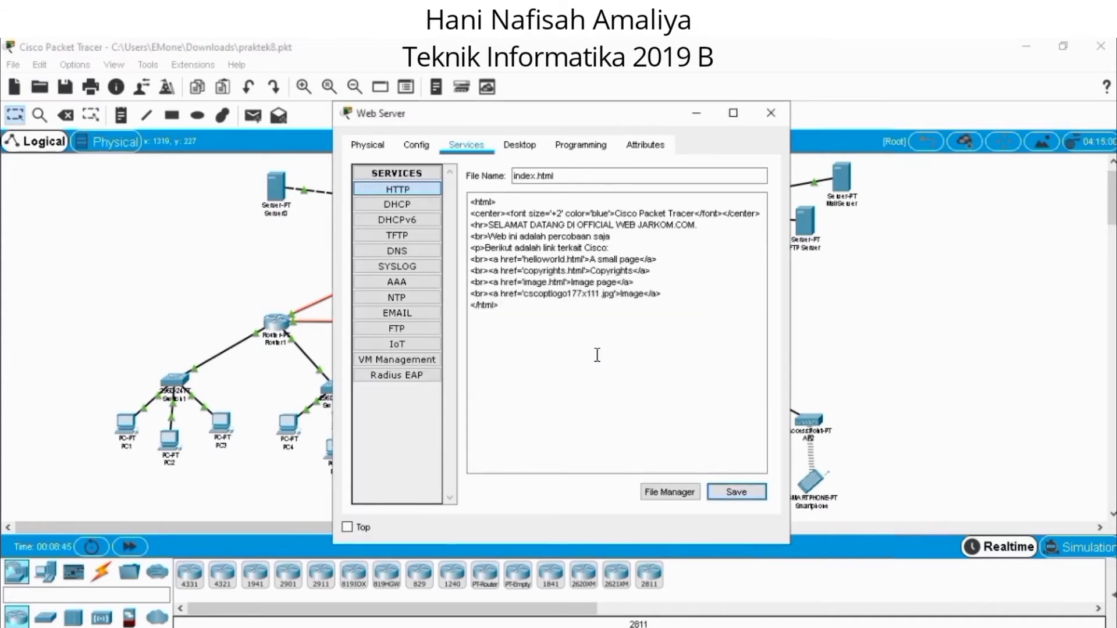
click(771, 112)
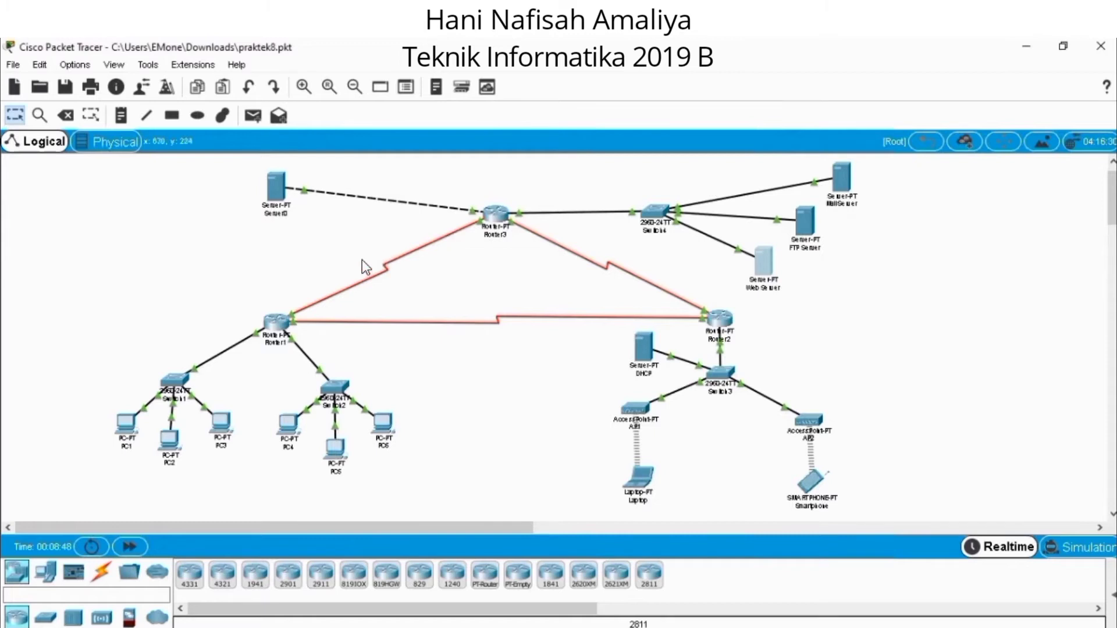
Load the web page at 43.43.43.1 in PC1's Web Browser and close PC1's window.
click(123, 431)
drag(567, 505, 657, 516)
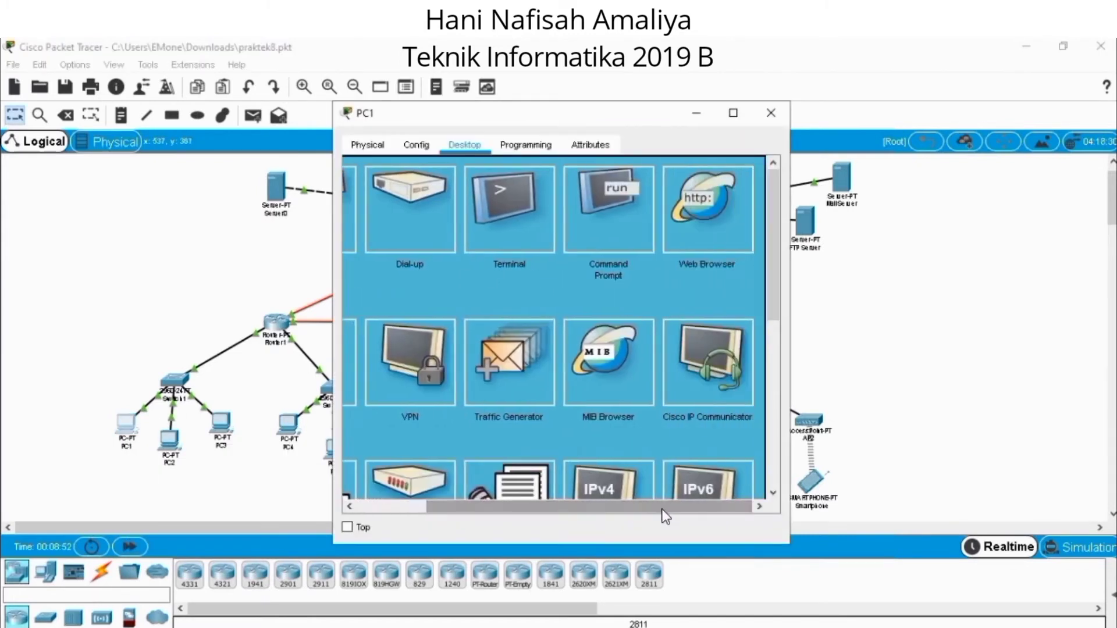
click(503, 192)
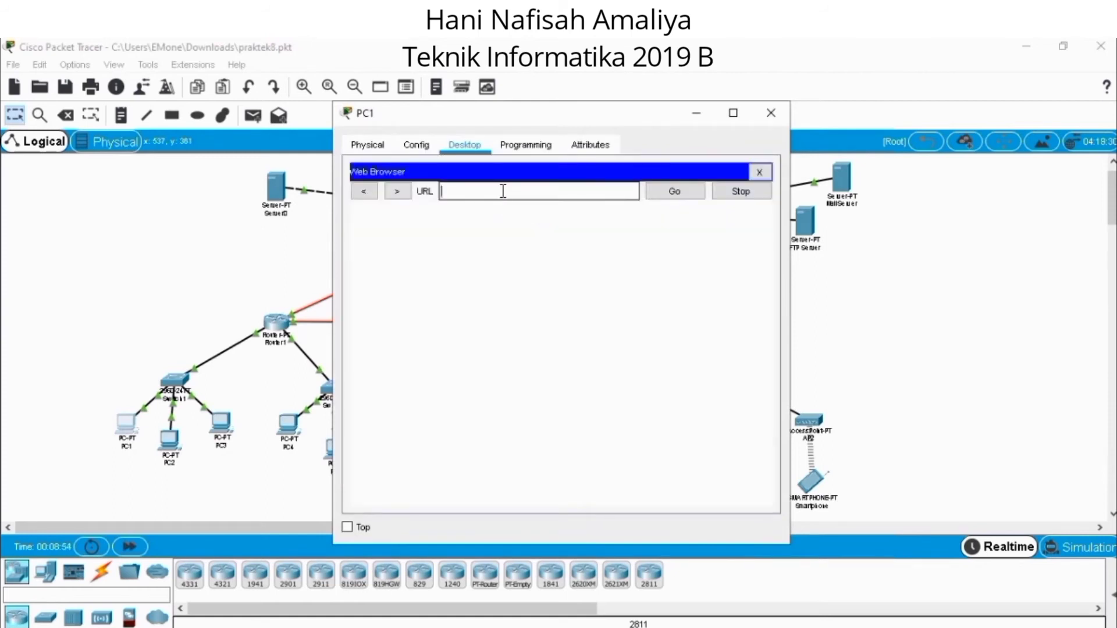
text(43.43.43.1)
key(Return)
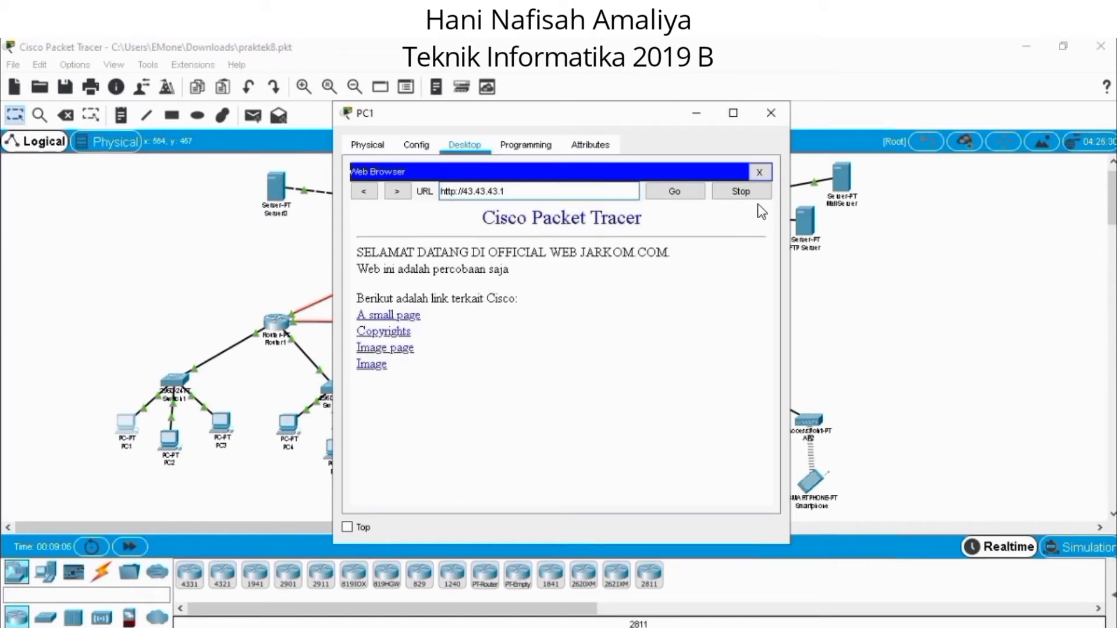
click(771, 113)
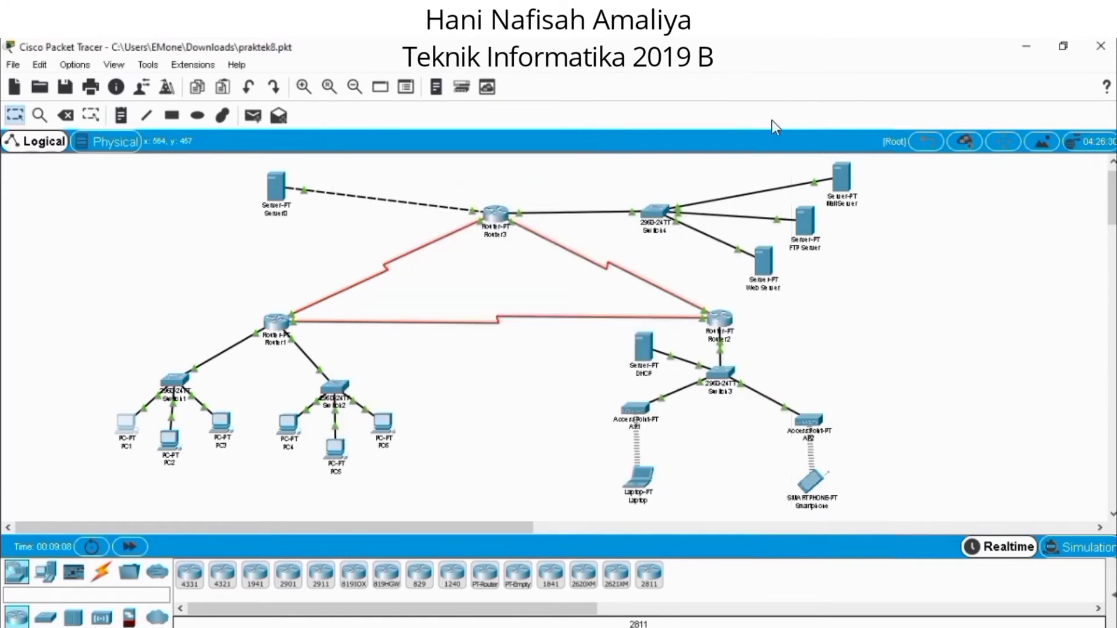
Open 43.43.43.1 in the Laptop's Web Browser, examine the page and its links, and close the Laptop's window.
click(643, 486)
drag(582, 506, 663, 506)
click(708, 235)
click(567, 189)
text(43.43.43.1)
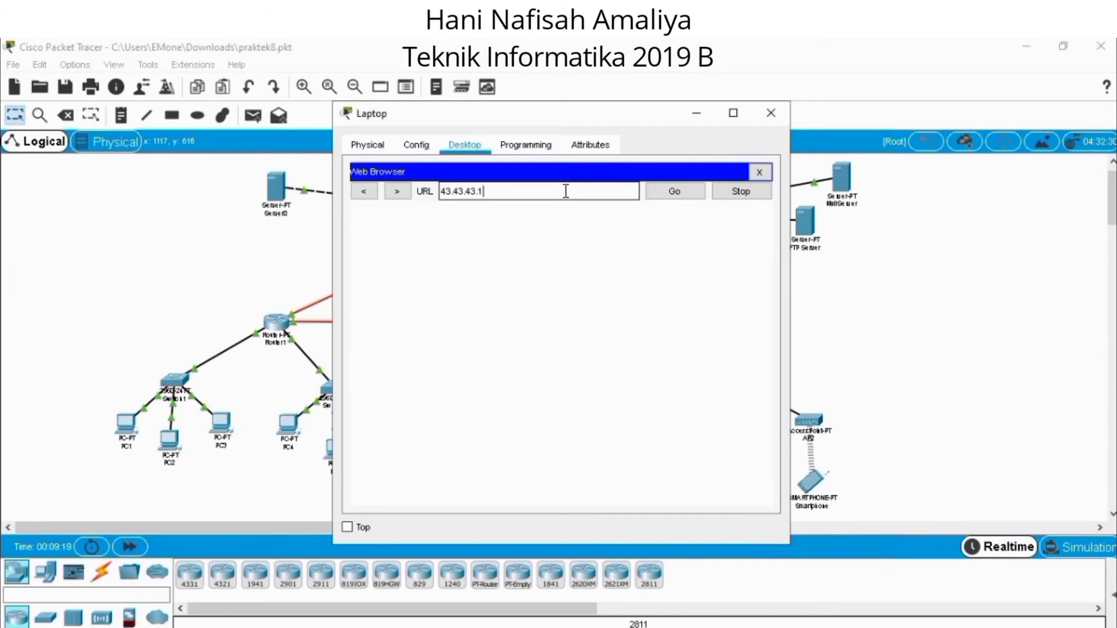
key(Return)
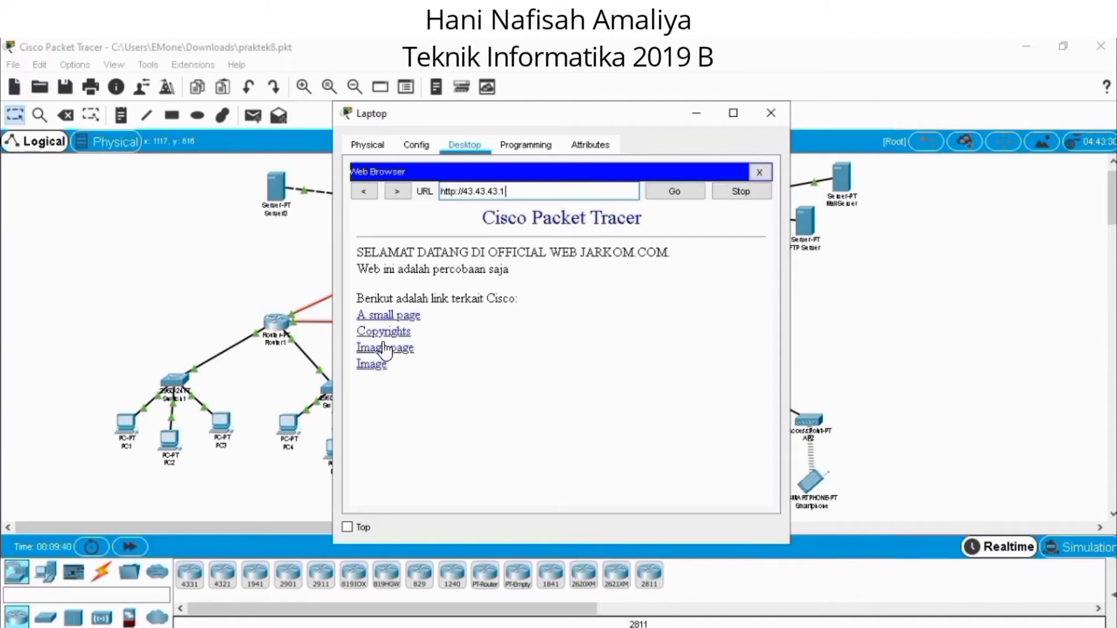
click(771, 114)
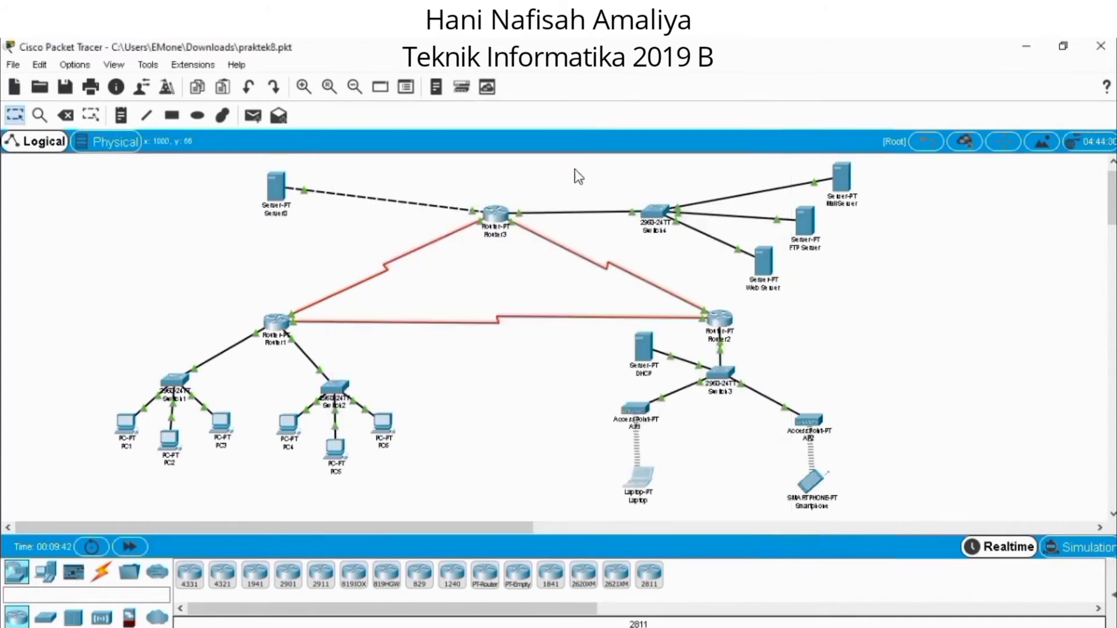
Rename Server0, the server connected directly to Router3, as DNS Server.
click(268, 217)
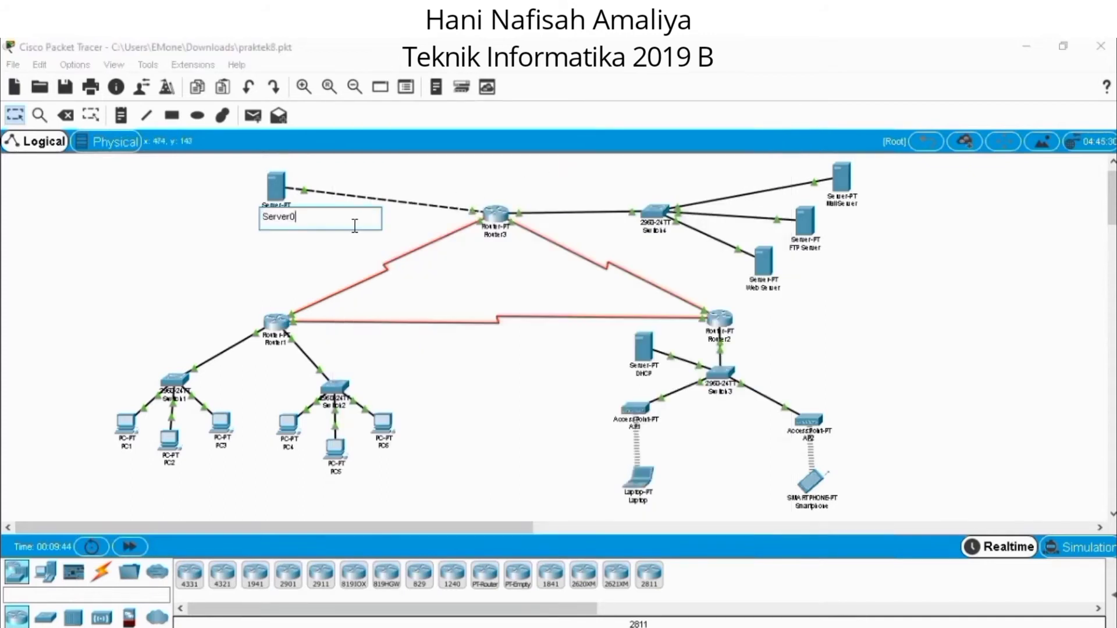
text(r)
key(Home)
text(DNS)
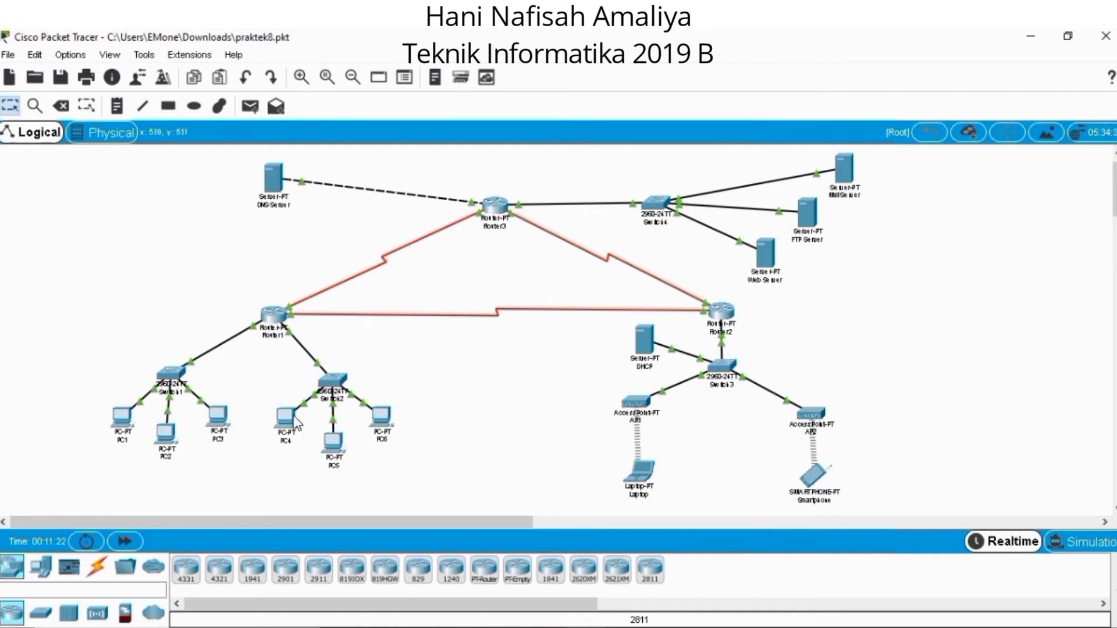
Test PC1's connectivity to the DNS Server by running ping 33.33.33.1 in its Command Prompt, and close PC1's window.
click(123, 418)
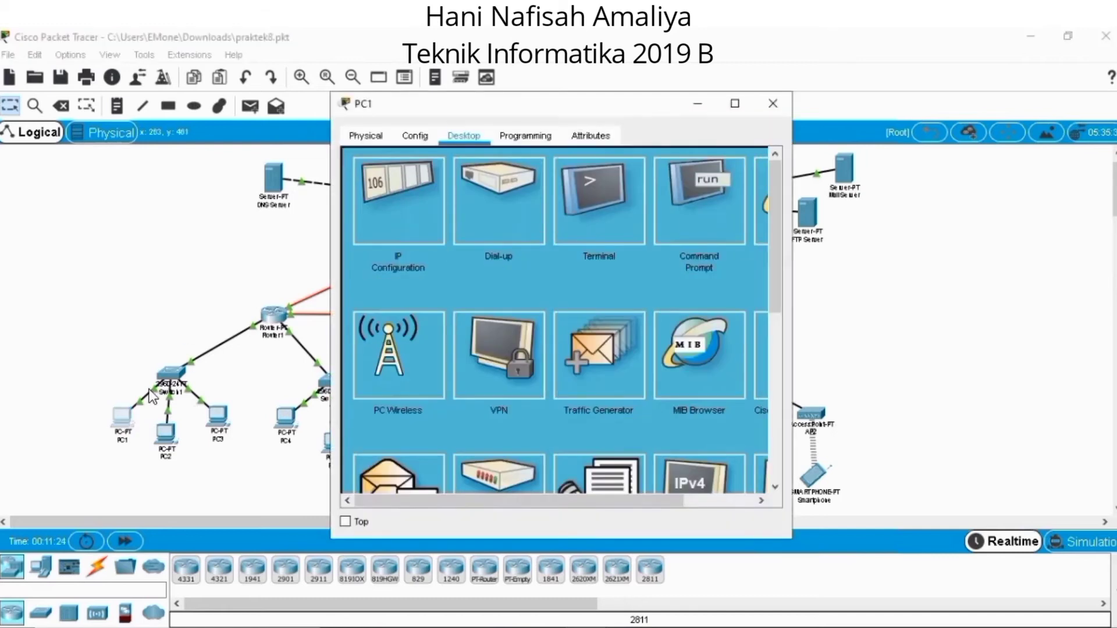
click(723, 192)
text(ping 3)
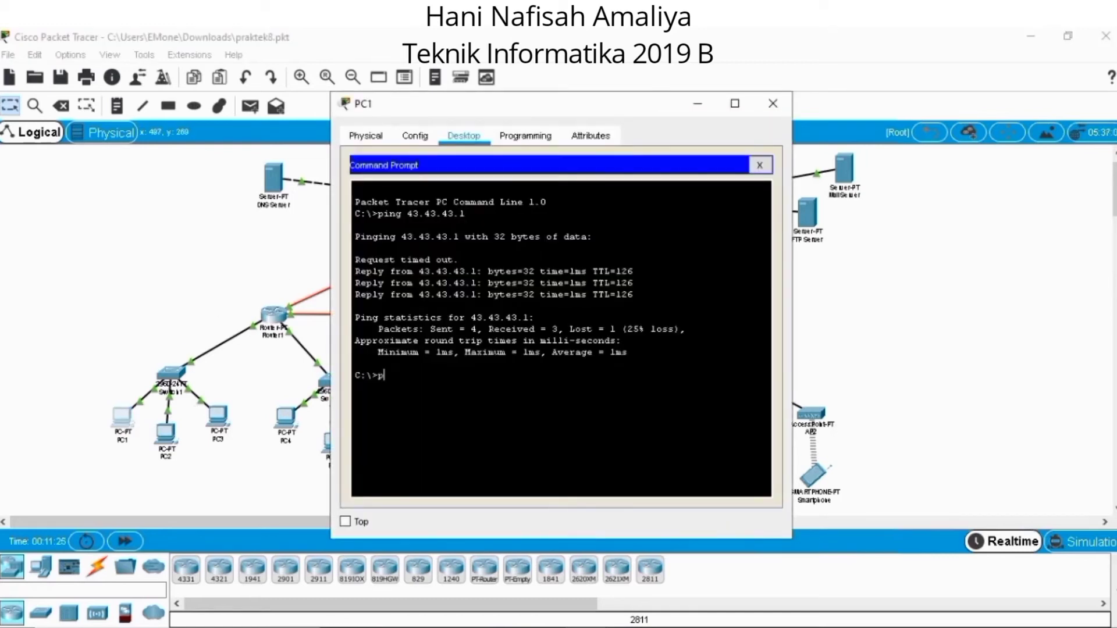
text(3.33.33.1)
key(Return)
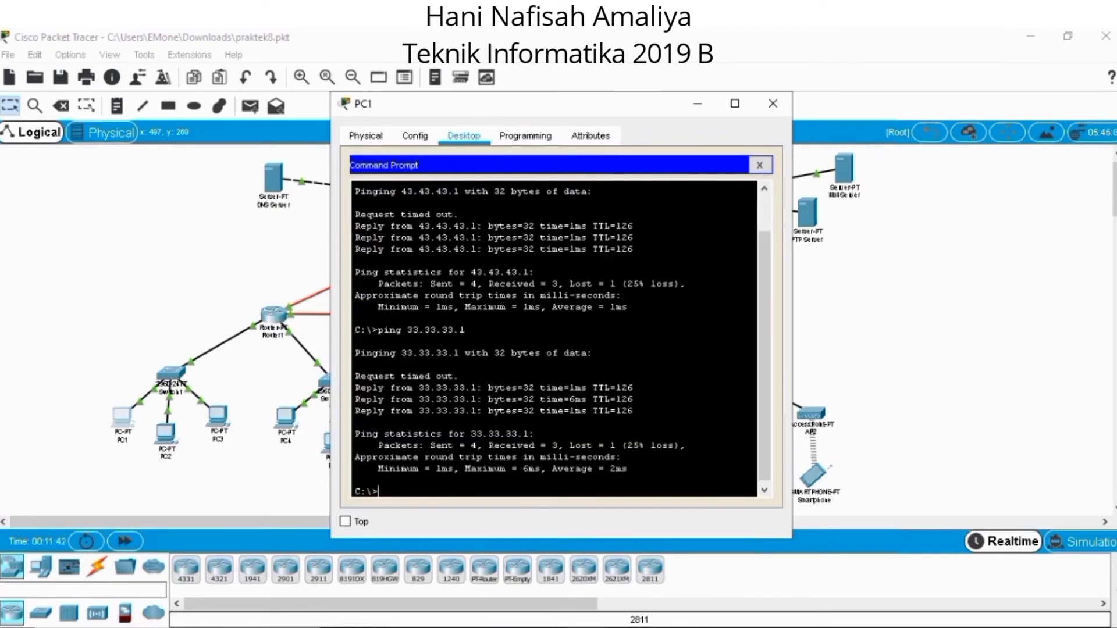
click(779, 109)
Run ping 33.33.33.1 from PC4's Command Prompt and close PC4's window.
click(285, 417)
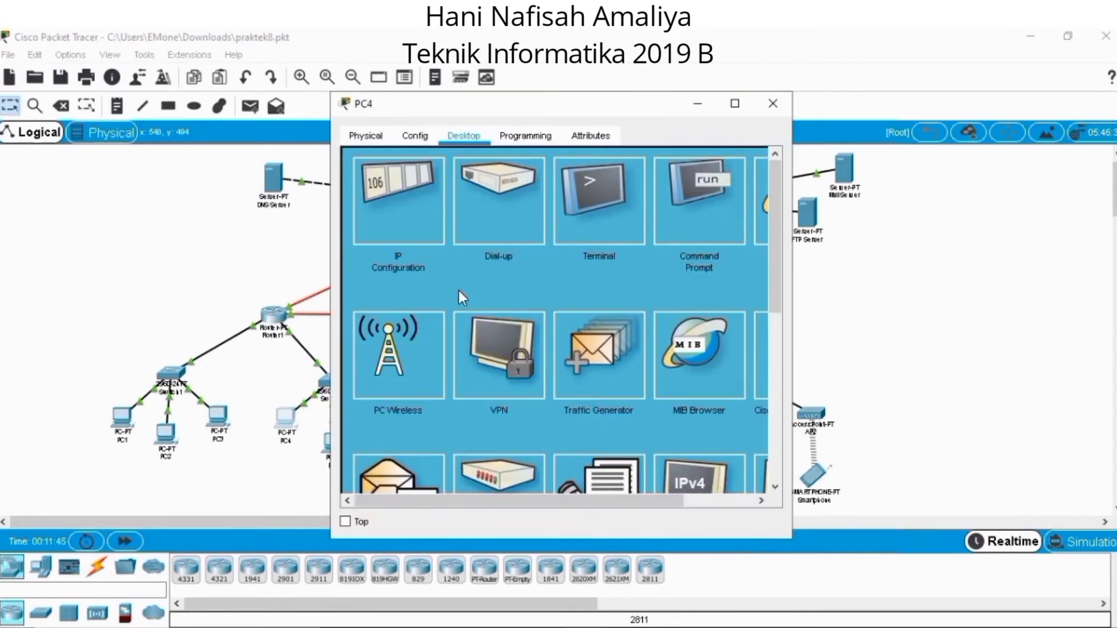
click(705, 220)
text(ping 33.33.33.1)
key(Return)
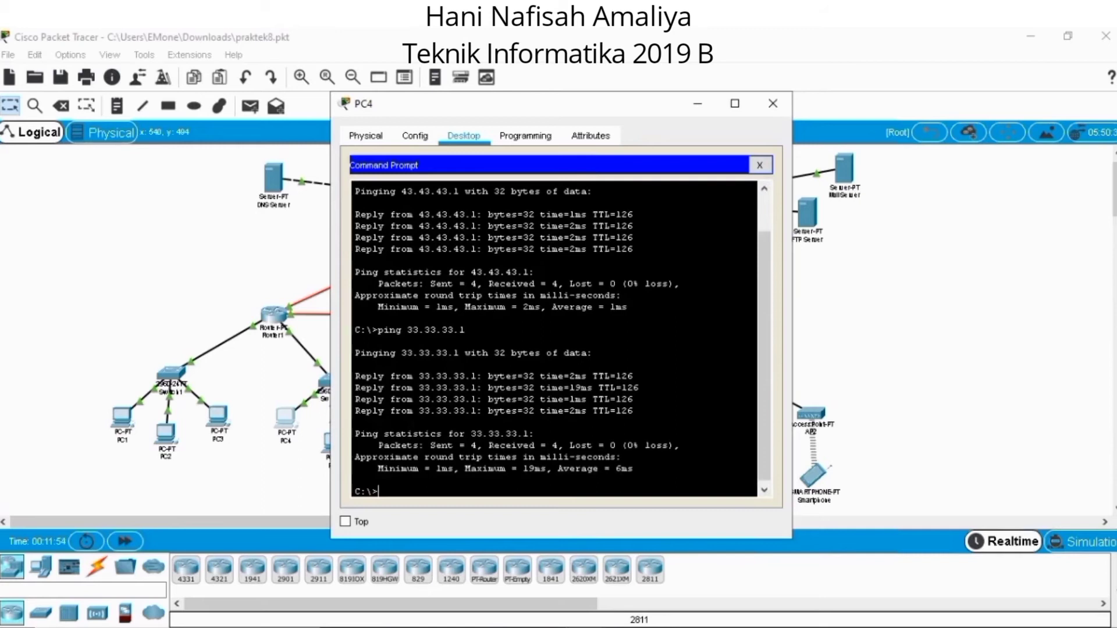
click(773, 105)
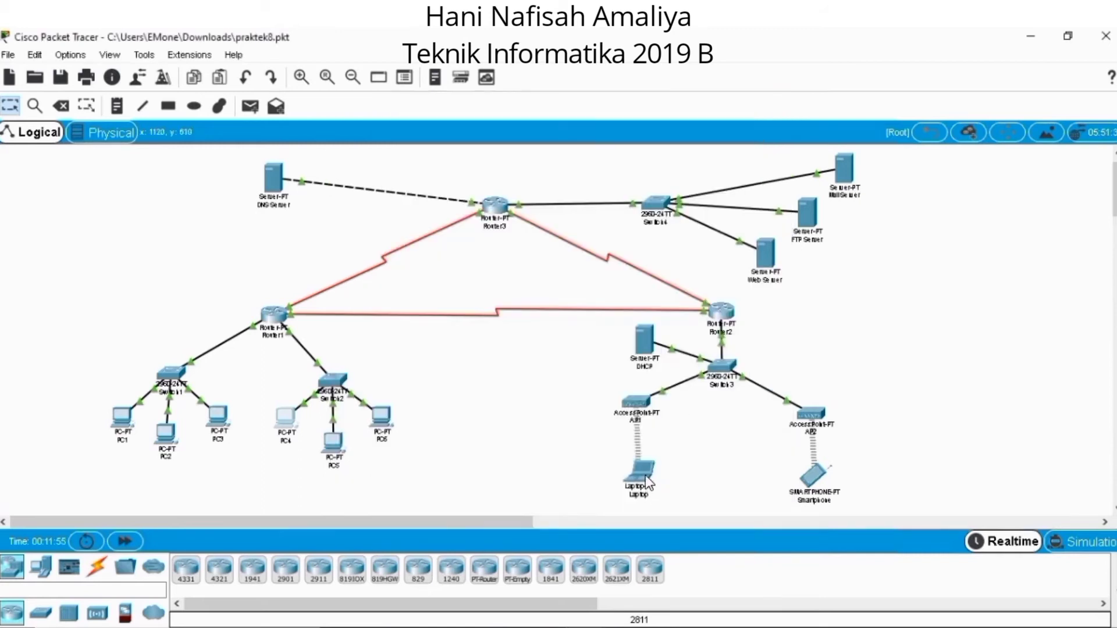
Run ping 33.33.33.1 from the Laptop's Command Prompt and close the Laptop's window.
click(646, 478)
click(712, 199)
text(ping 33.33.33.1)
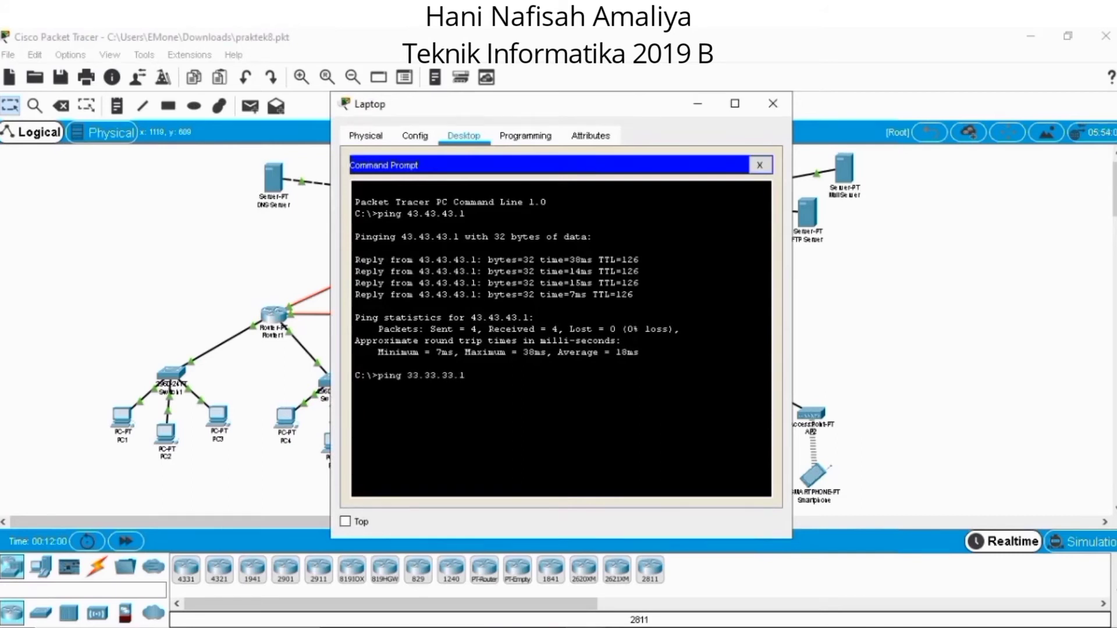
key(Return)
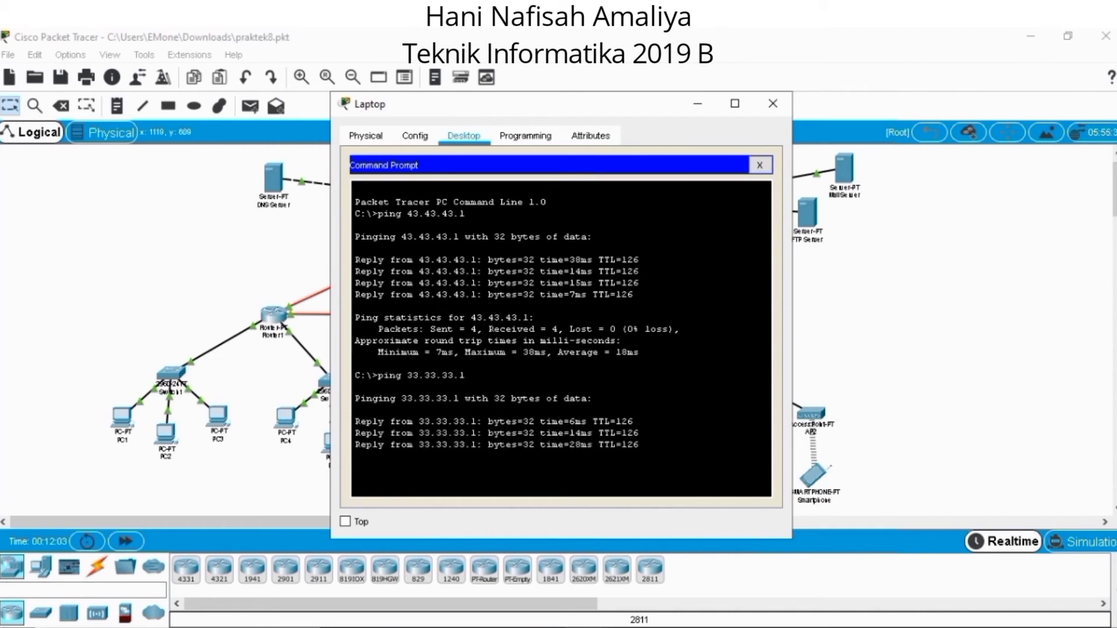
click(774, 106)
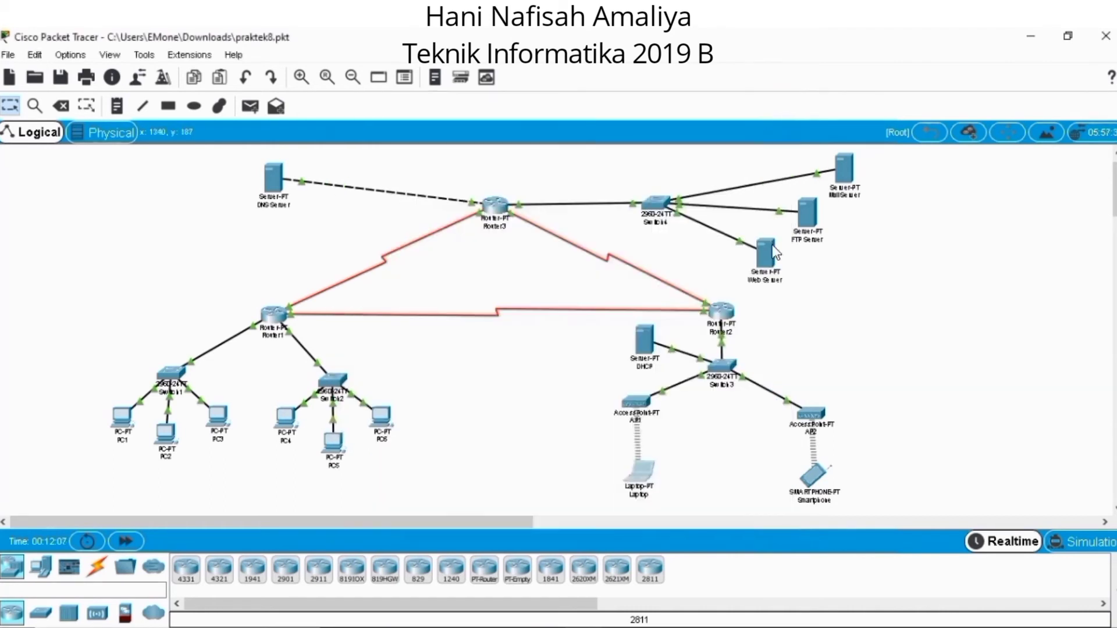
Run ping 33.33.33.1 from the Smartphone's Command Prompt and close the Smartphone's window.
click(810, 474)
click(619, 222)
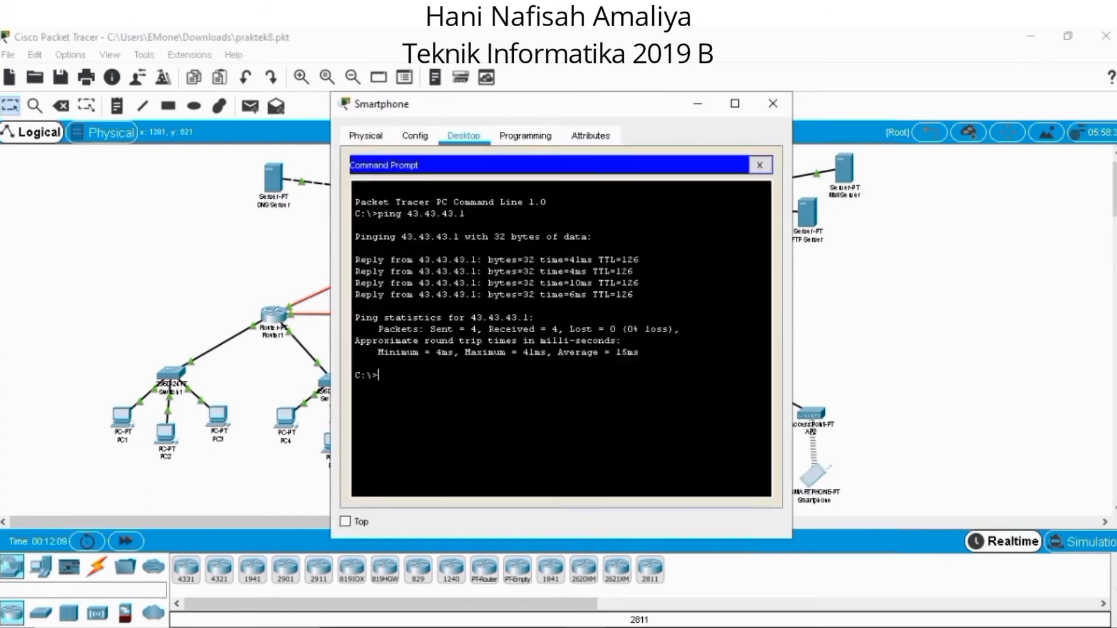
text(ping 33.33.33.1)
key(Return)
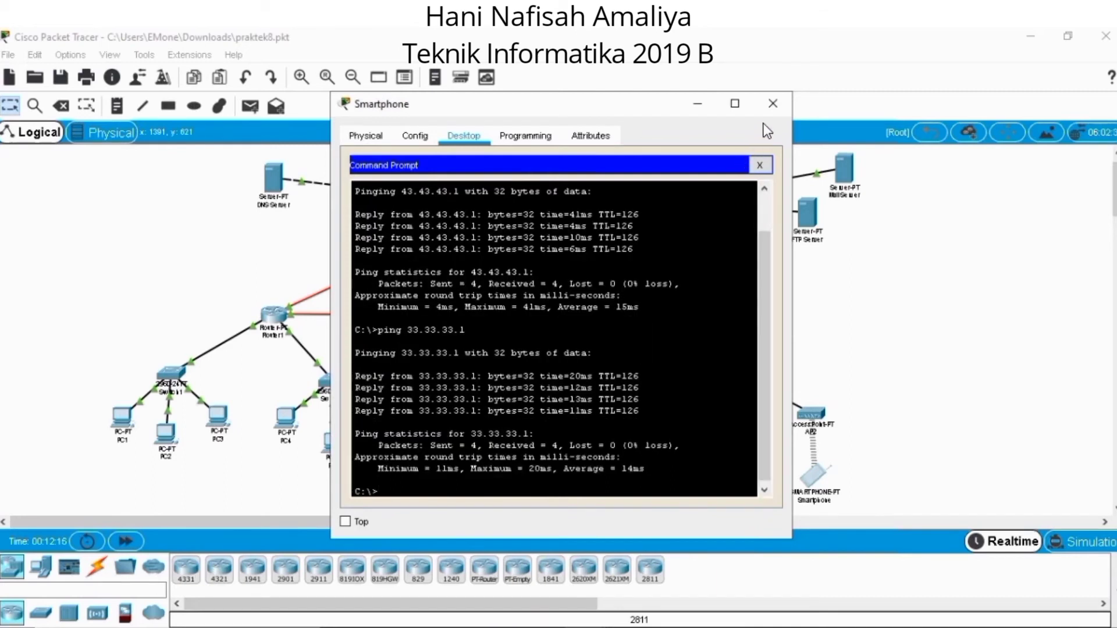
click(771, 105)
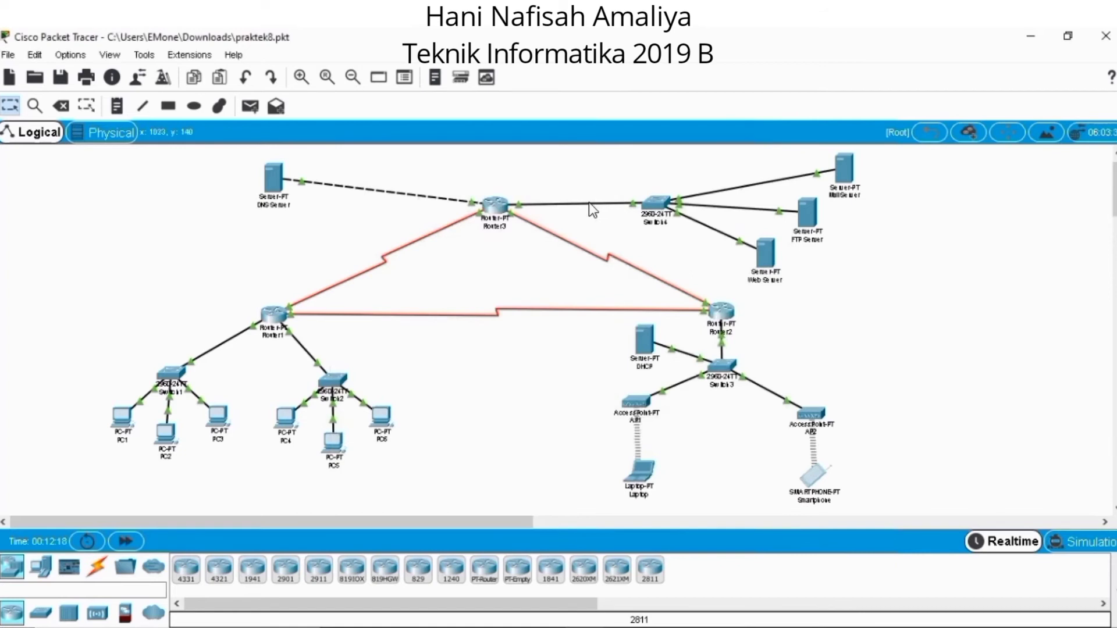
Add an A record for ftp.jarkom.com with address 43.43.43.2 to the DNS Server's DNS service.
click(272, 176)
click(474, 135)
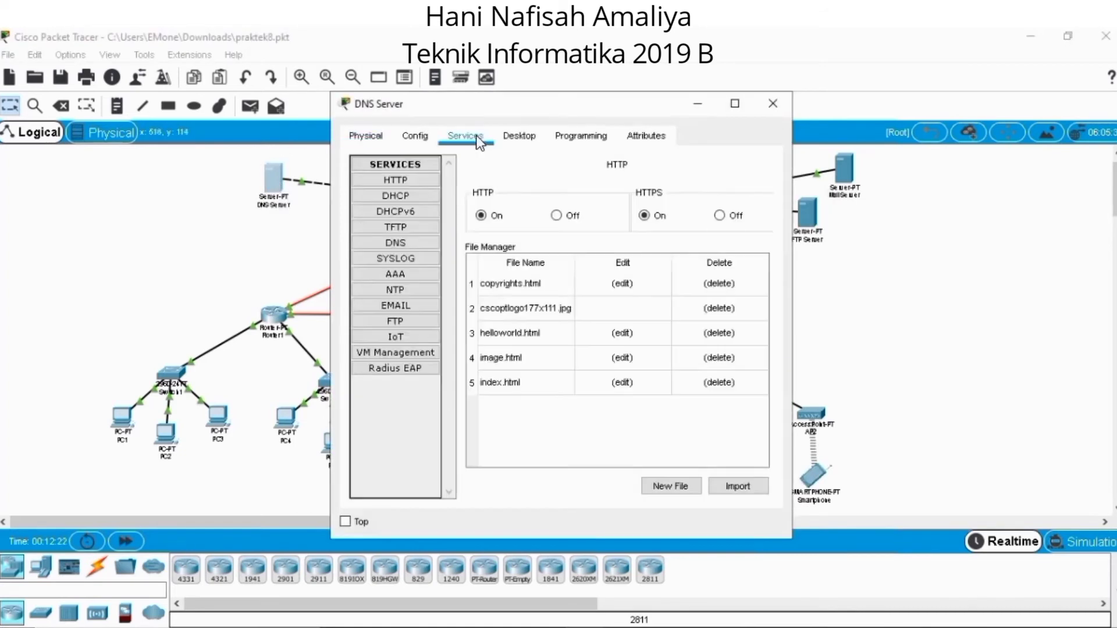
click(410, 243)
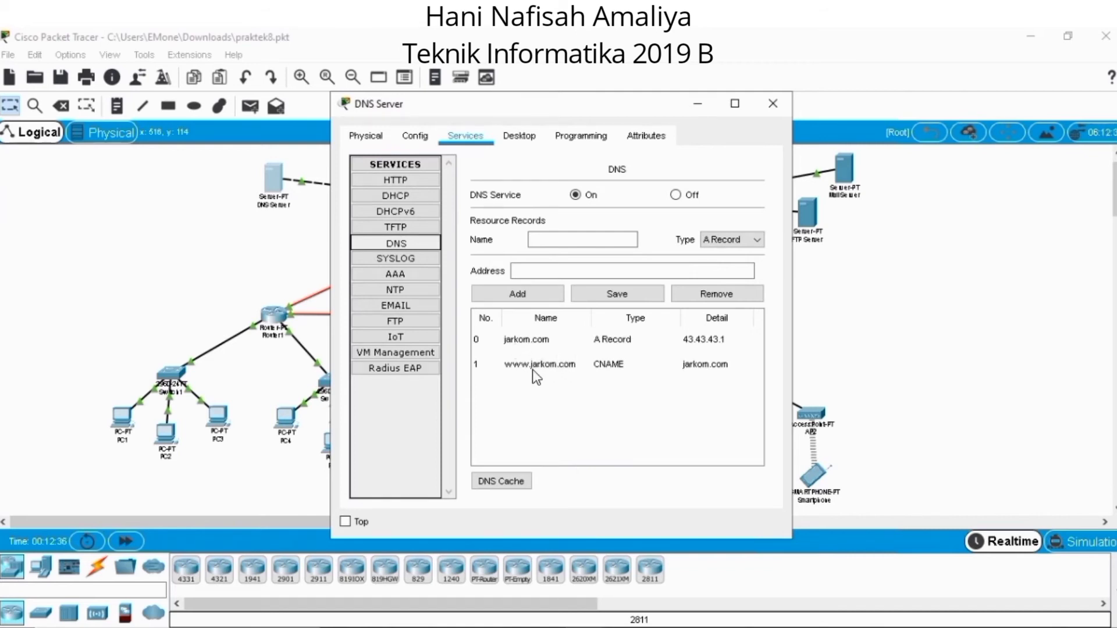
click(593, 240)
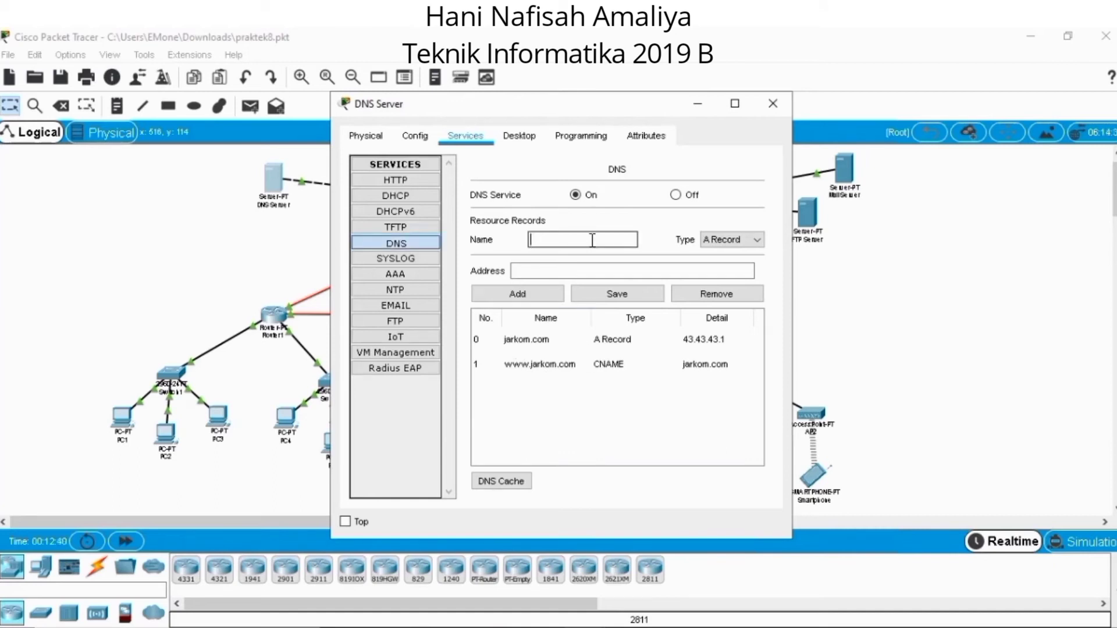
text(ftp.jarkom.com)
click(672, 272)
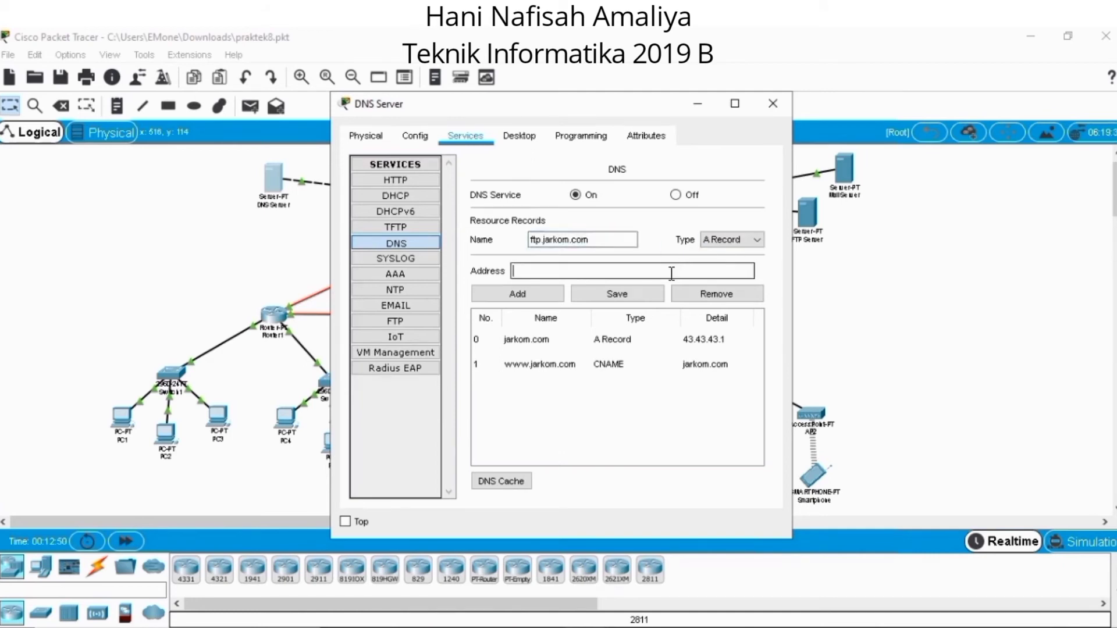
text(43.43.43.2)
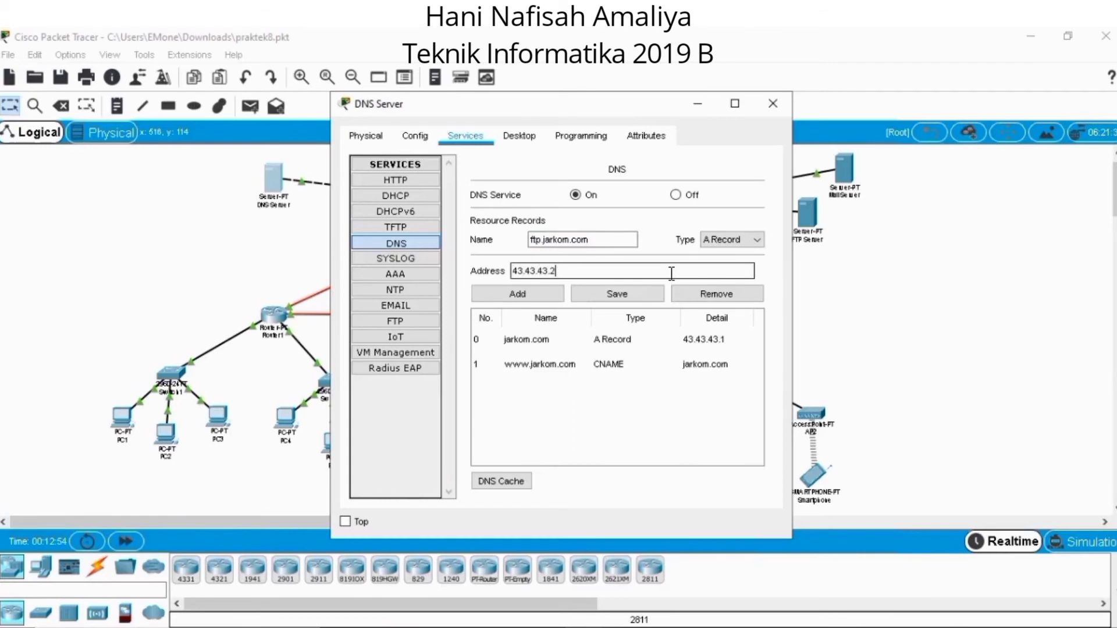
click(534, 292)
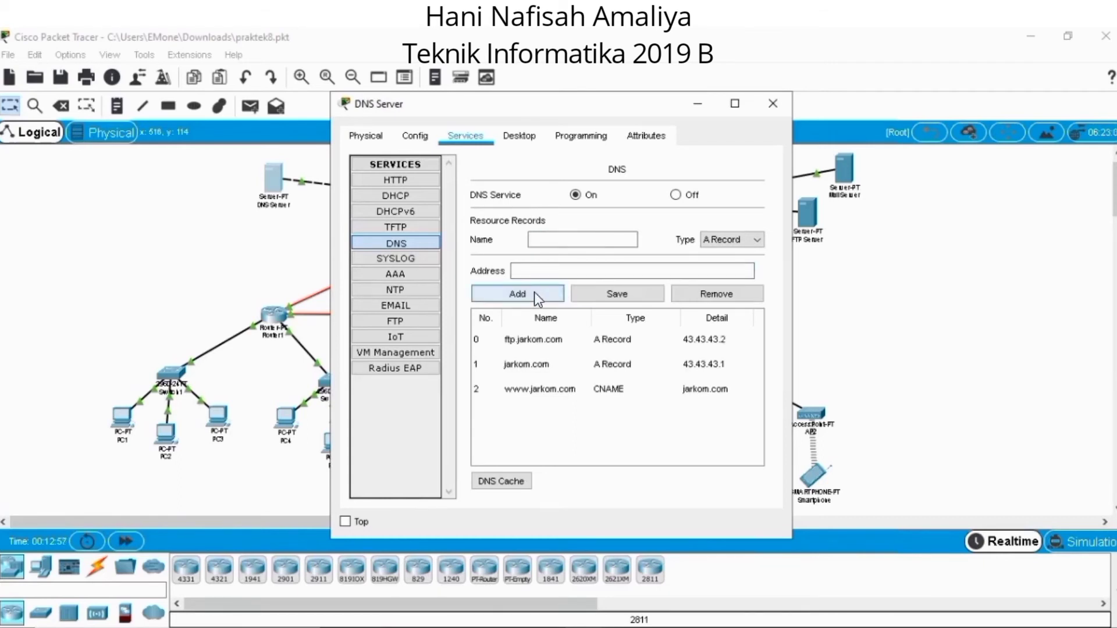
Add an A record for mailku.com with address 43.43.43.4, check the DNS Server's FTP service, and close the server's window.
click(581, 247)
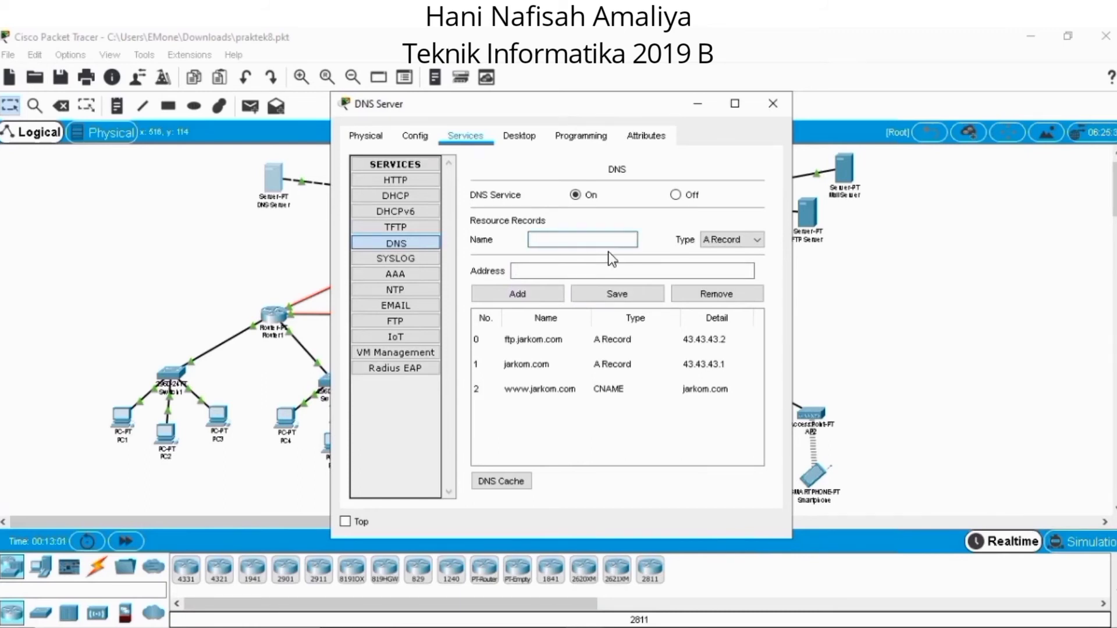
text(mailku.com)
key(Tab)
key(Tab)
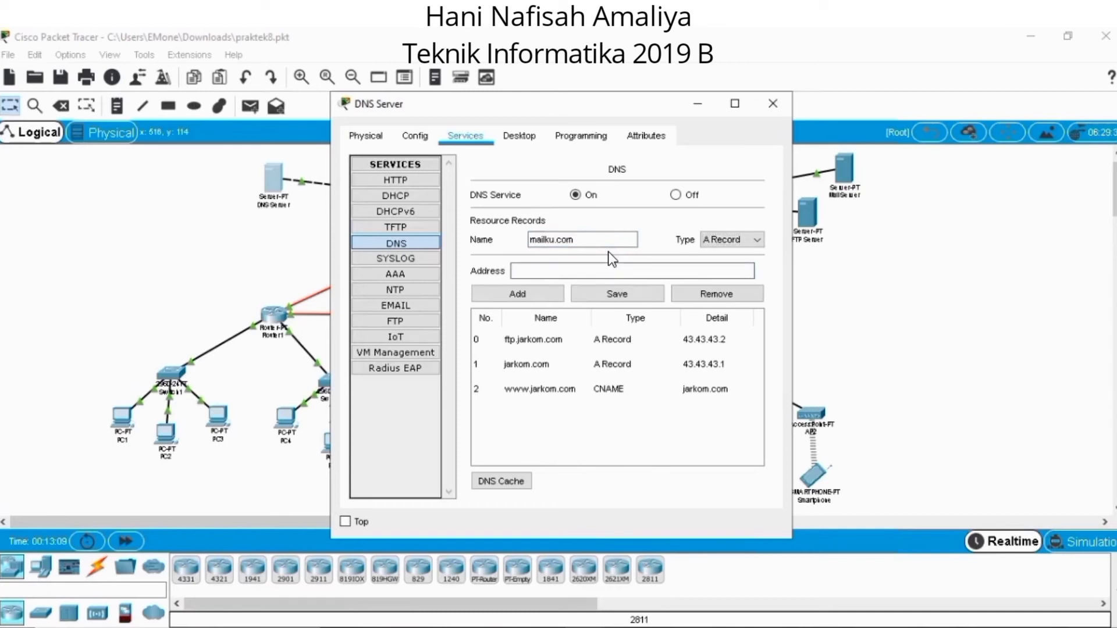
text(43.43.43.4)
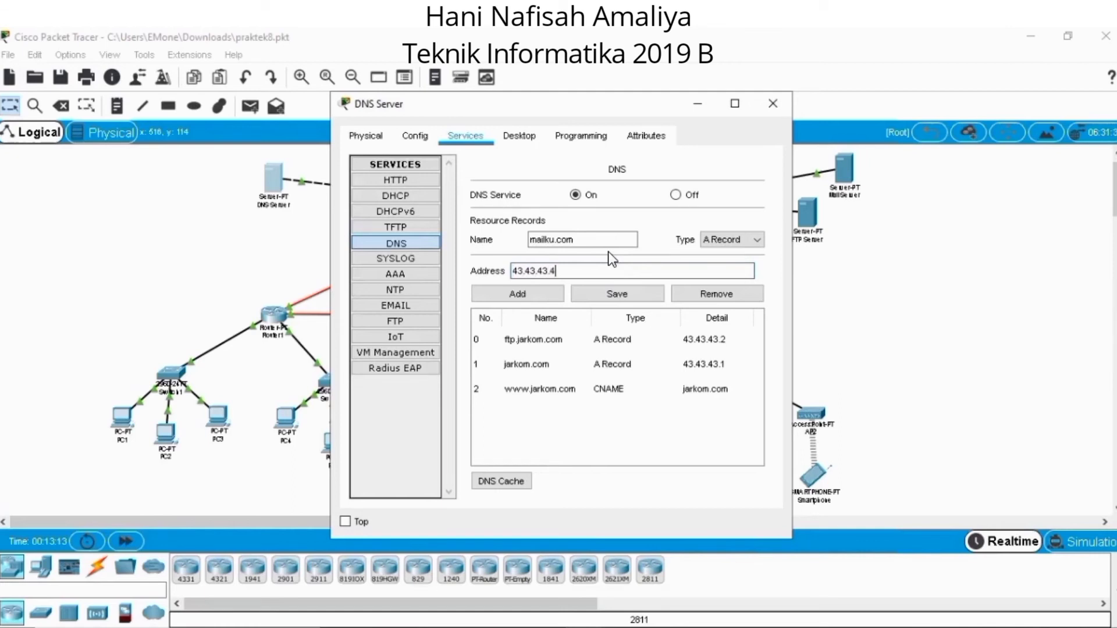
click(551, 297)
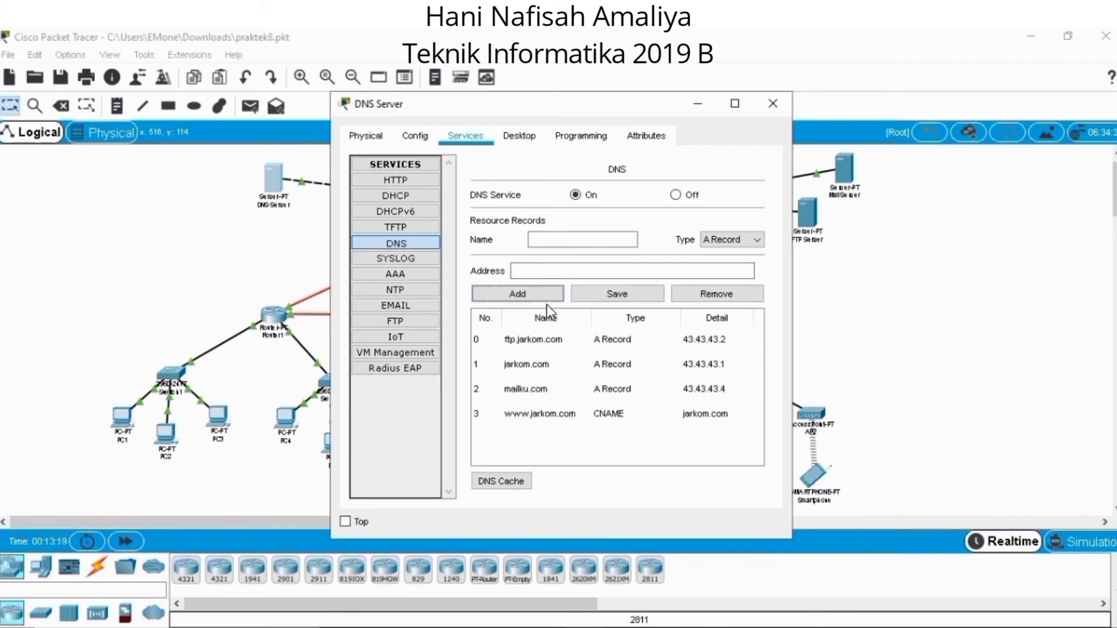
click(420, 322)
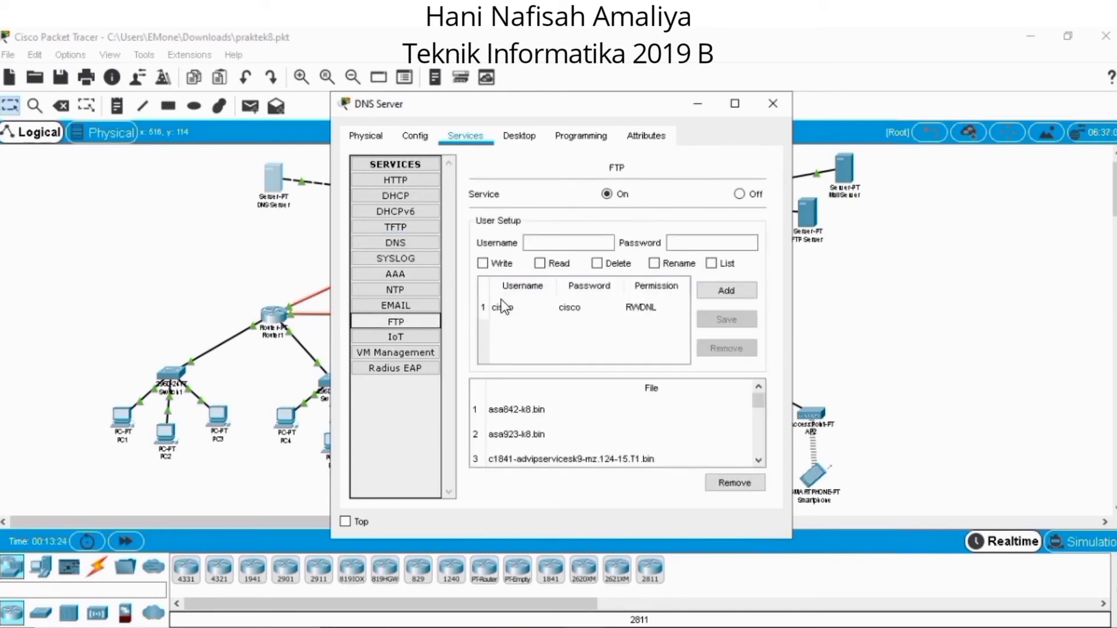
click(787, 103)
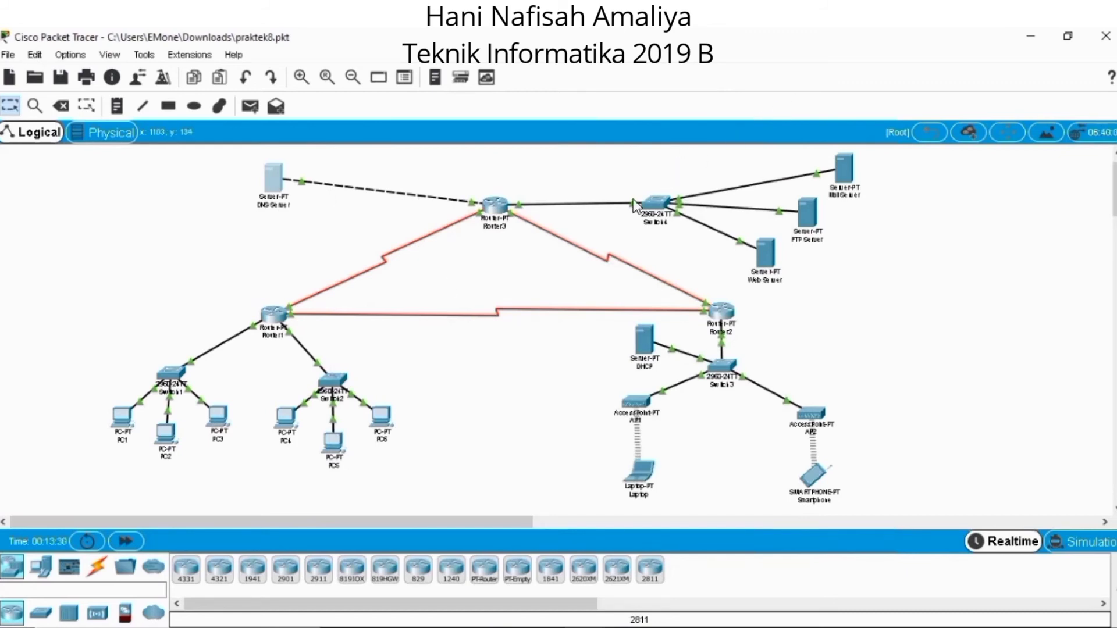
Check name resolution of the web domain by running nslookup jarkom.com in PC1's Command Prompt.
click(130, 418)
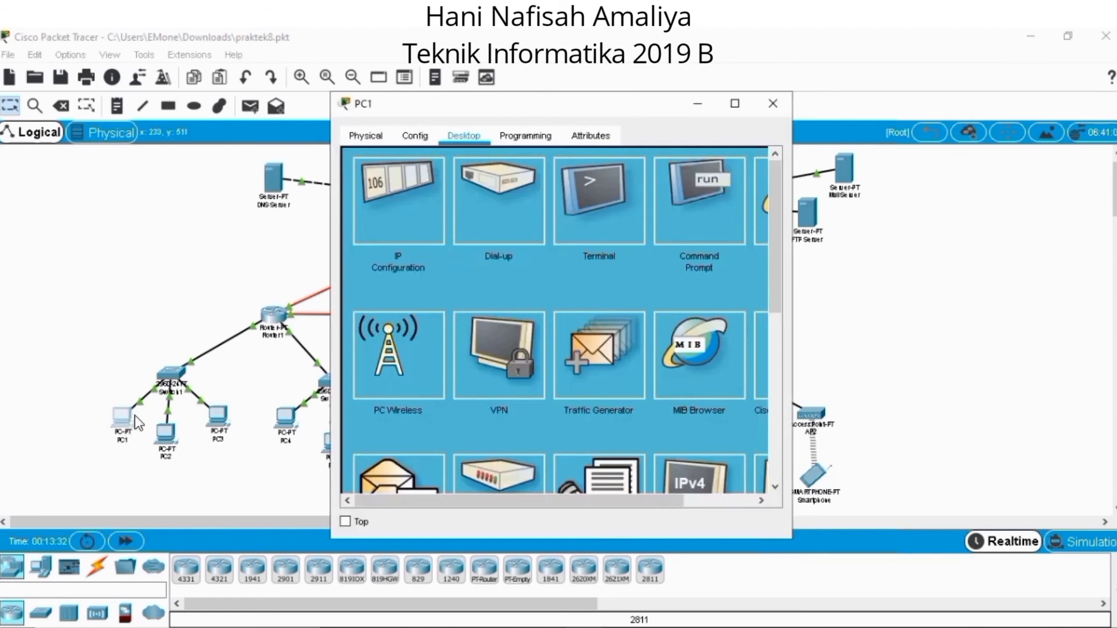
click(674, 223)
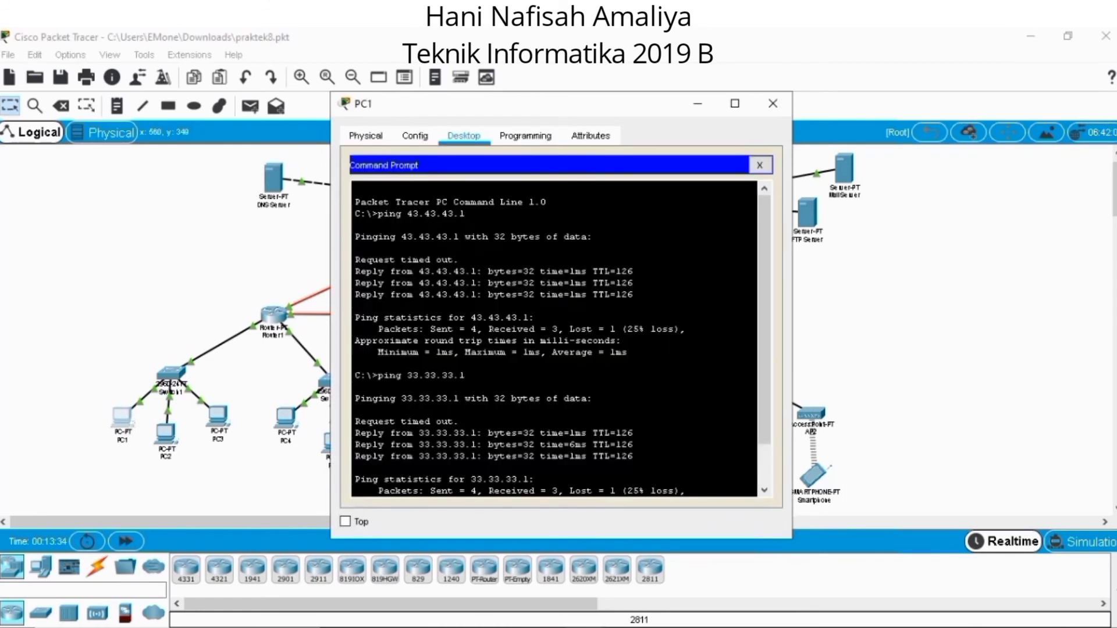
text(ns)
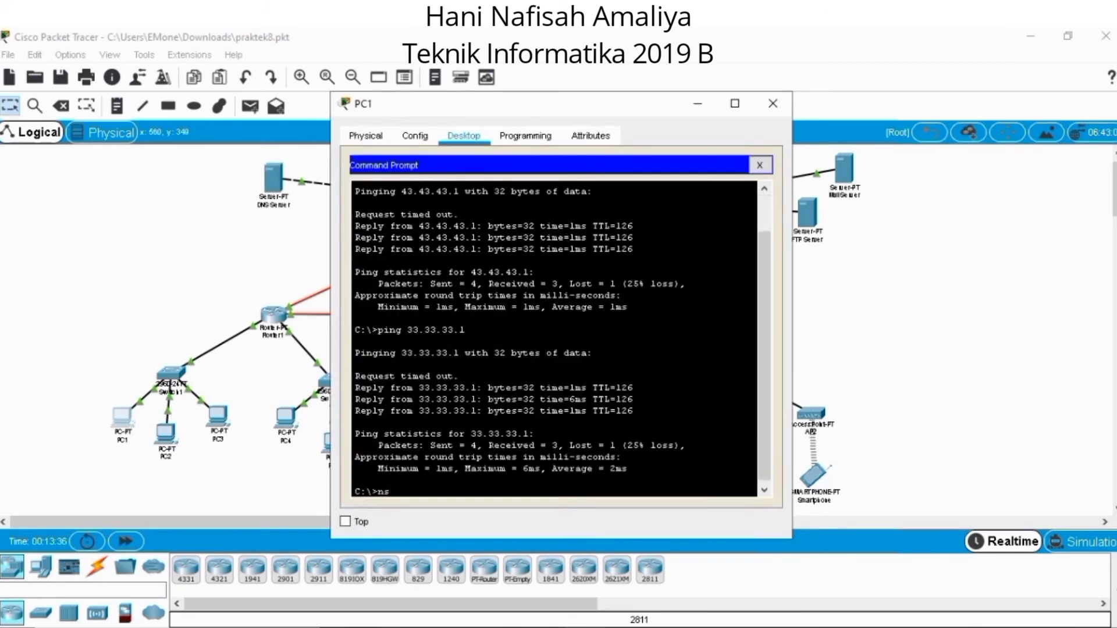
text(lookup jarkom.com)
key(Return)
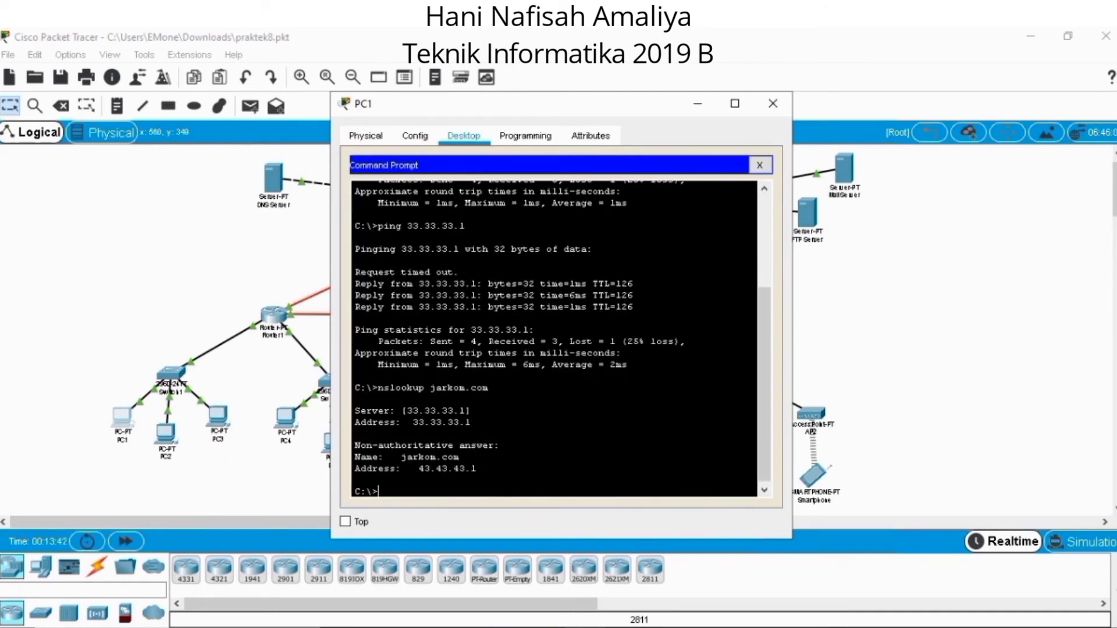
text(nslookup www.jarkom.com)
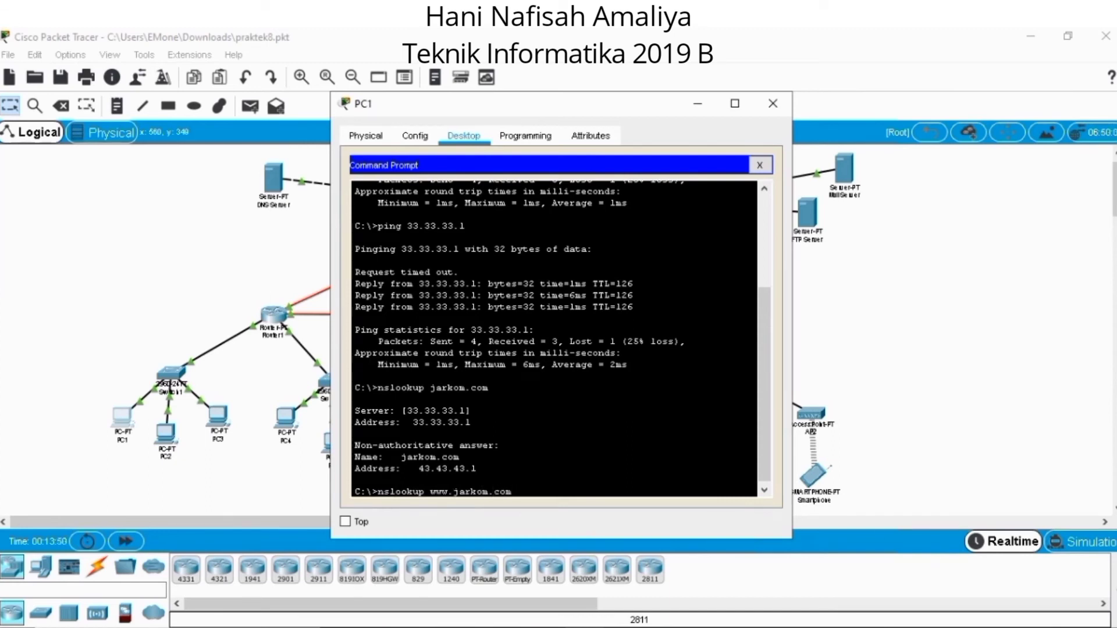
key(Return)
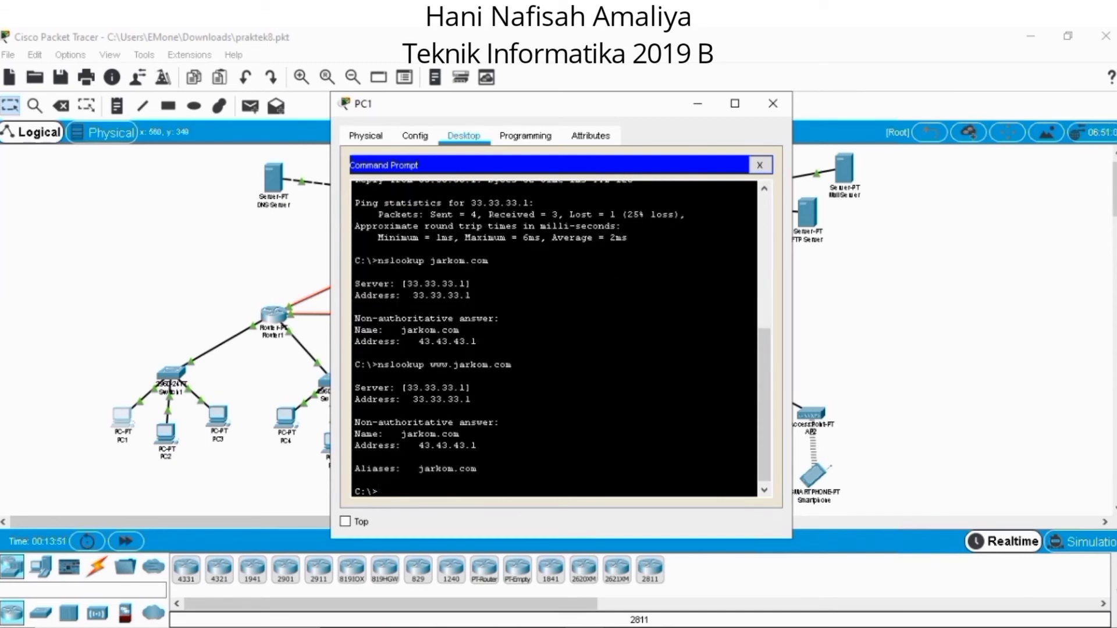
click(774, 107)
Check name resolution of the web domain by running nslookup jarkom.com in the Laptop's Command Prompt.
click(643, 477)
click(723, 183)
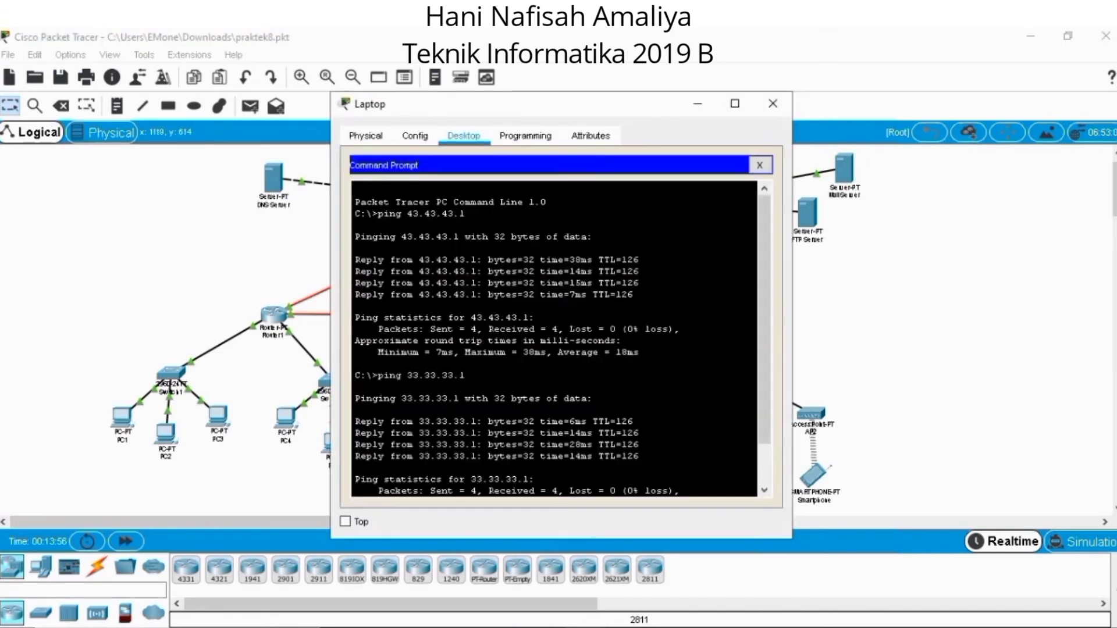
text(nslookup)
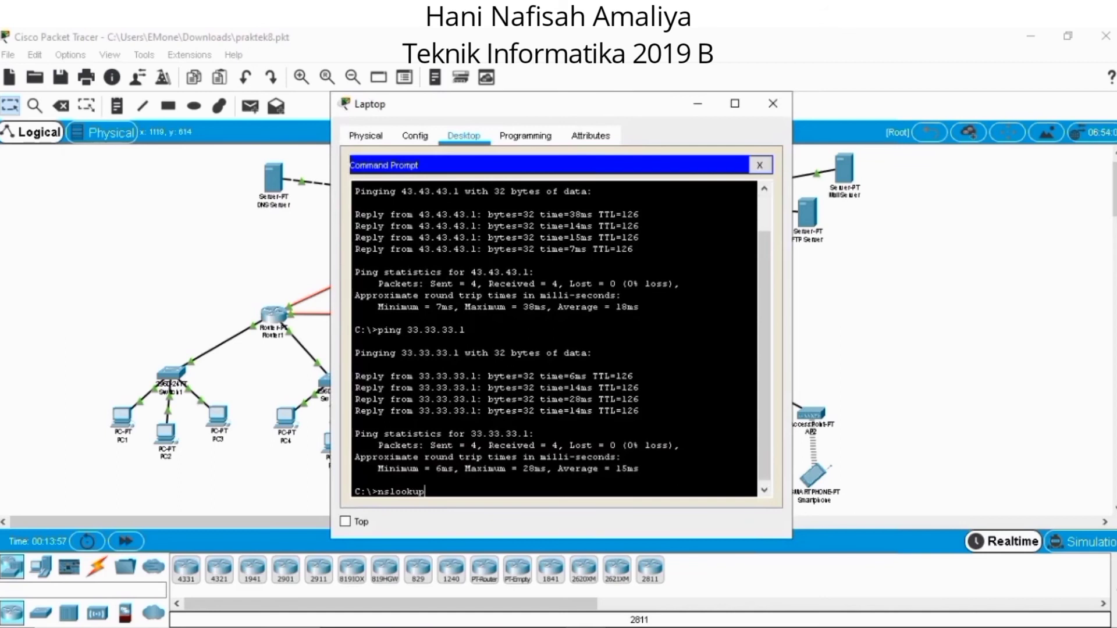
text( jarkom.com)
key(Return)
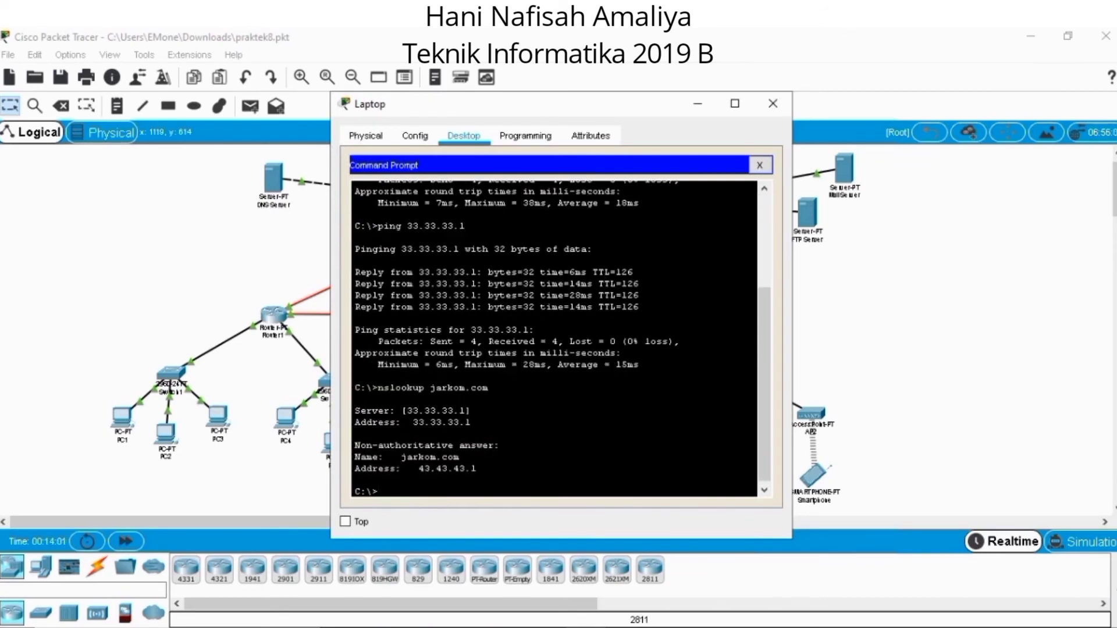
text(nslookup www.jarkom.com)
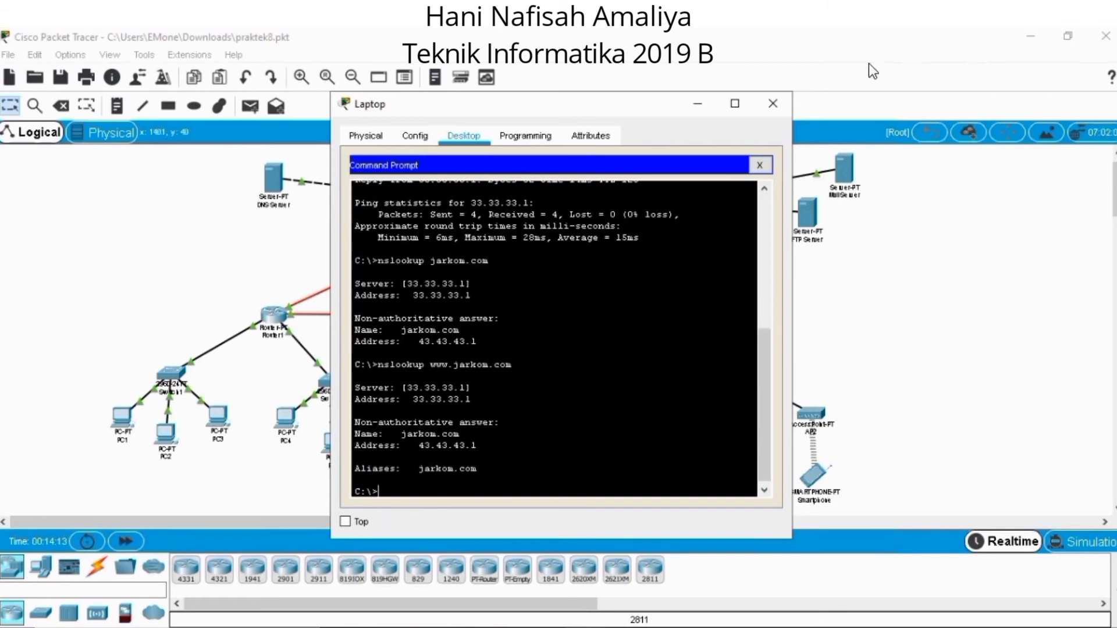
click(774, 104)
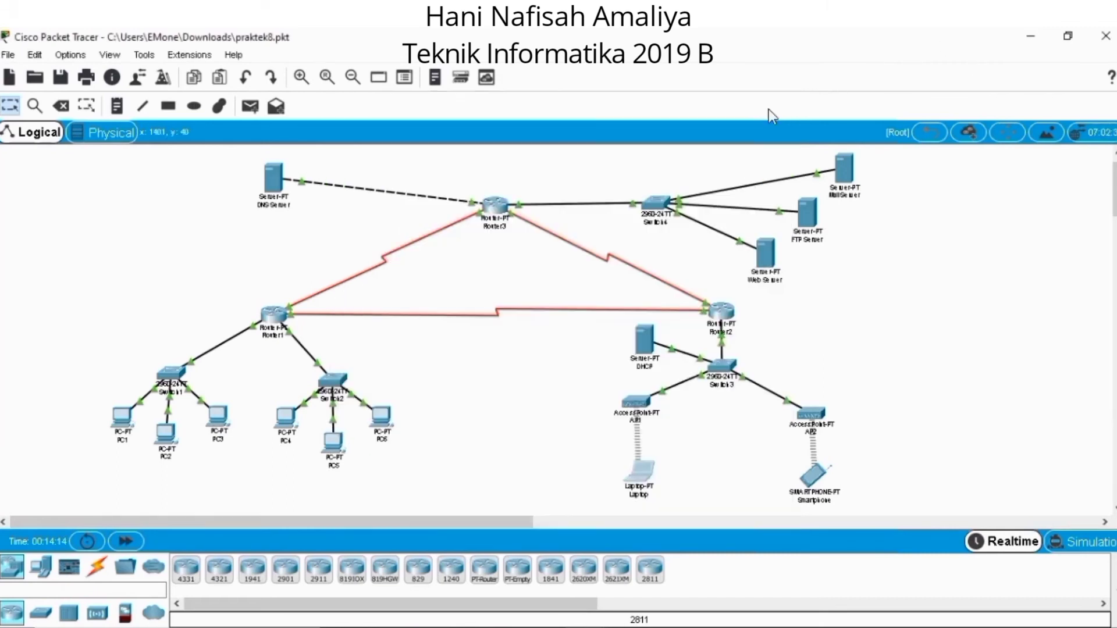
Load the website jarkom.com in PC1's Web Browser to test the web service.
click(111, 419)
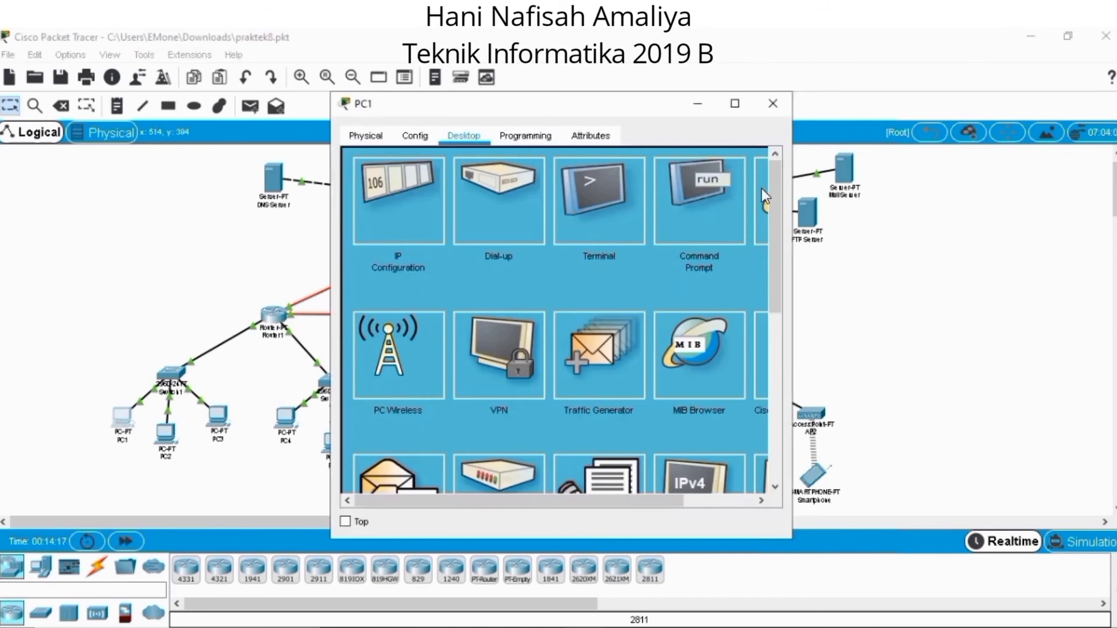
drag(627, 498, 710, 498)
click(721, 224)
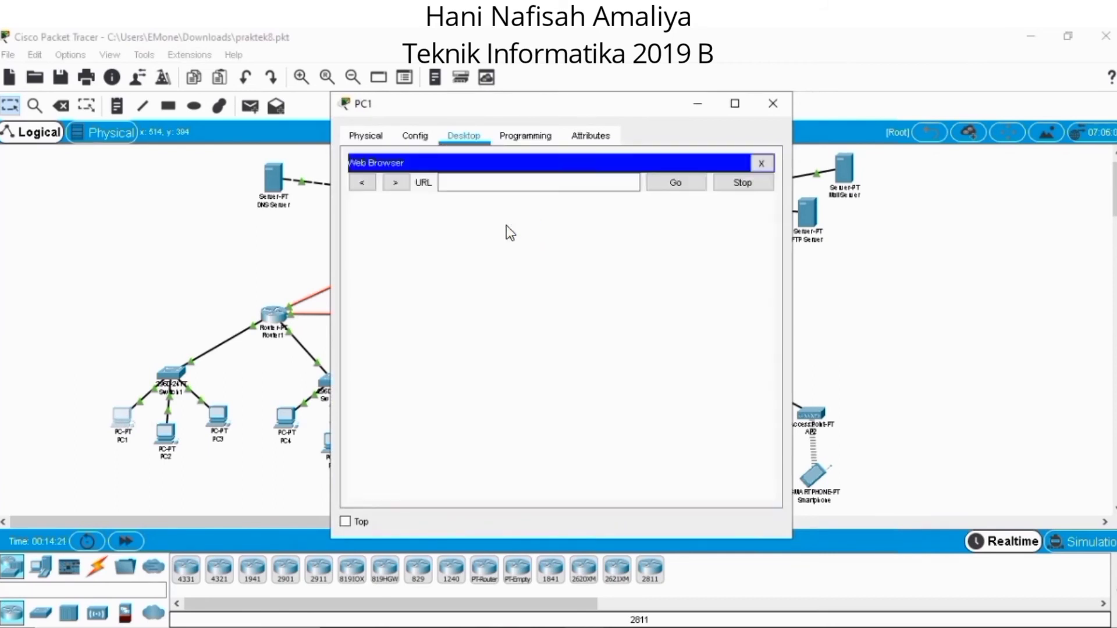
text(jar)
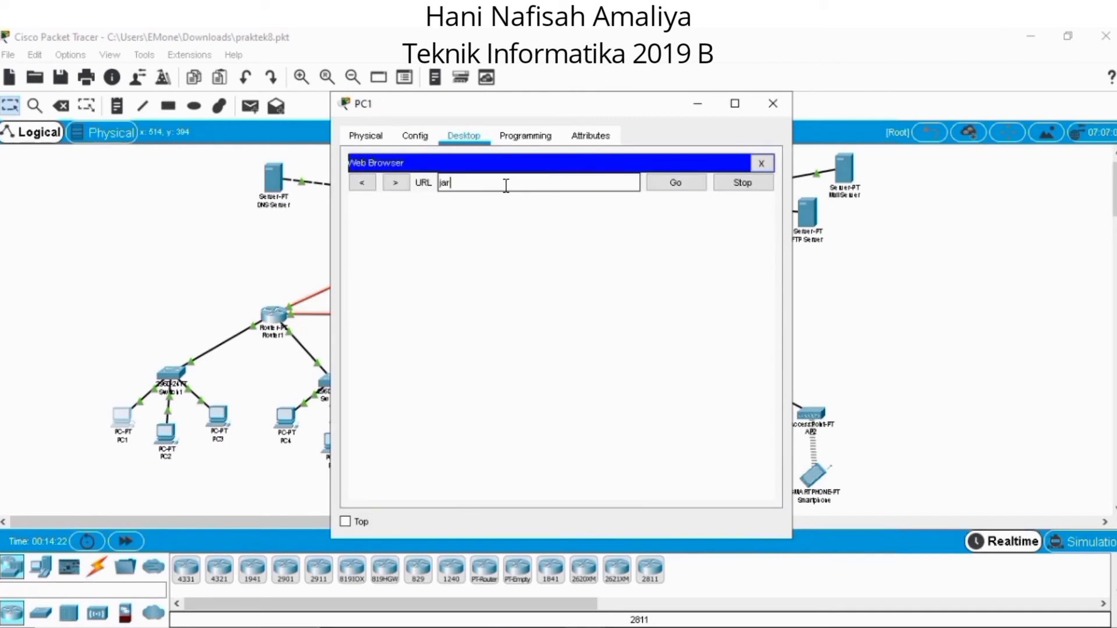
text(kom.com)
key(Return)
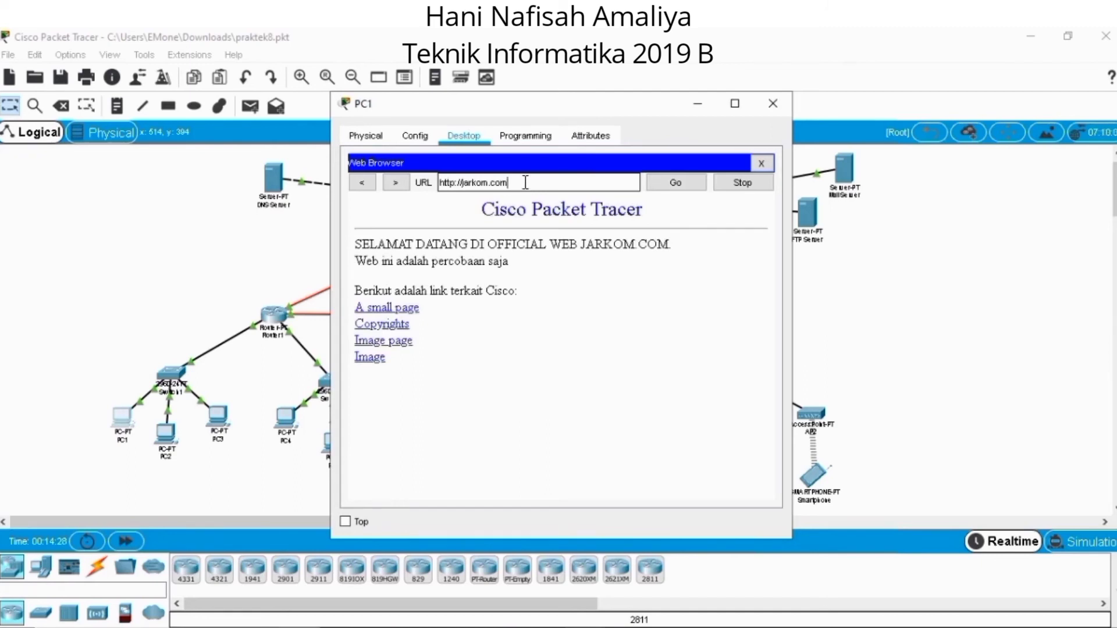
drag(524, 183, 371, 182)
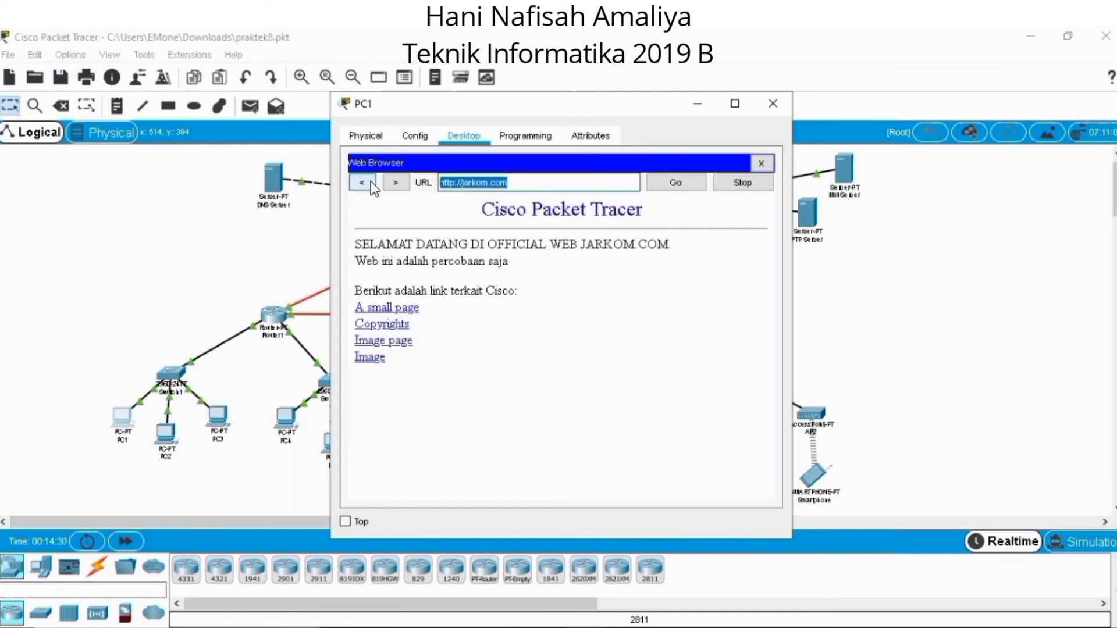
text(www.jarkom.com)
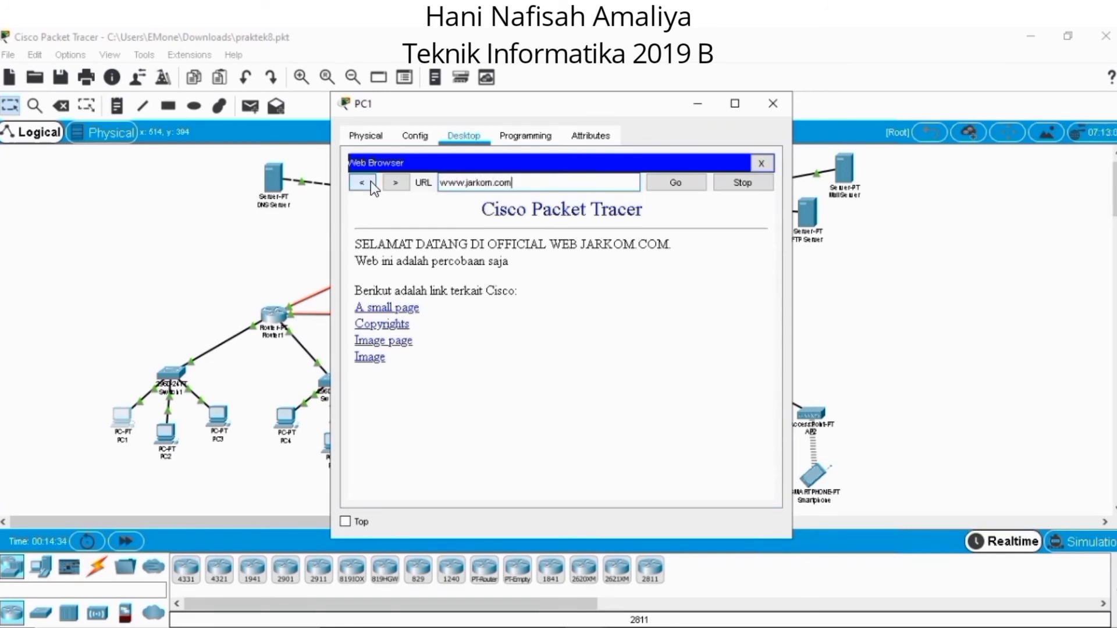
key(Return)
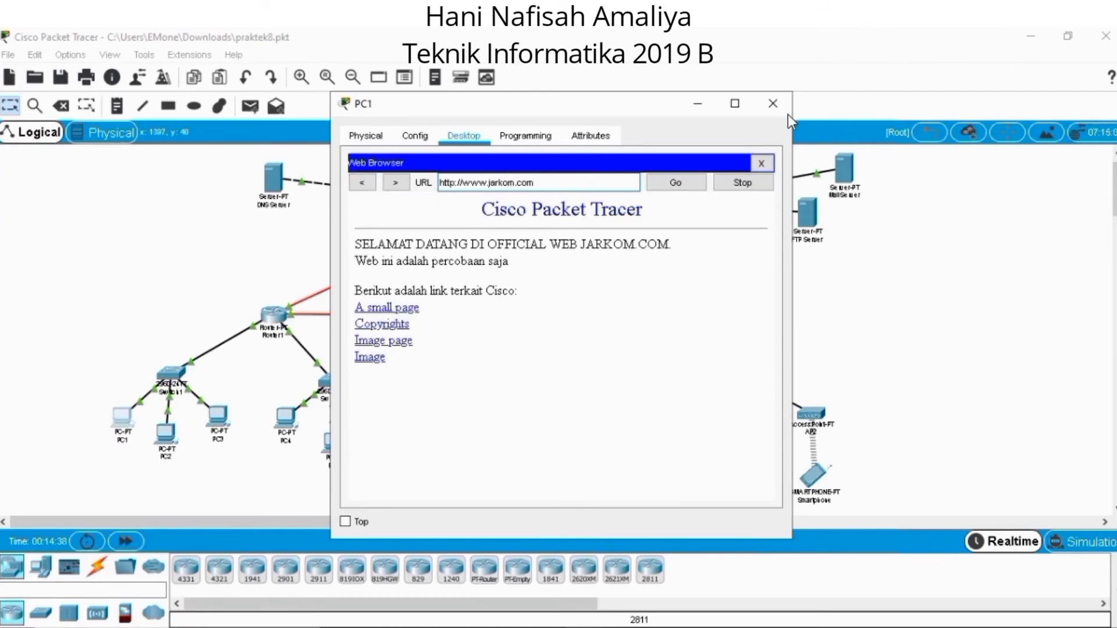
click(773, 104)
Load the website jarkom.com in the Laptop's Web Browser to test the web service.
click(646, 473)
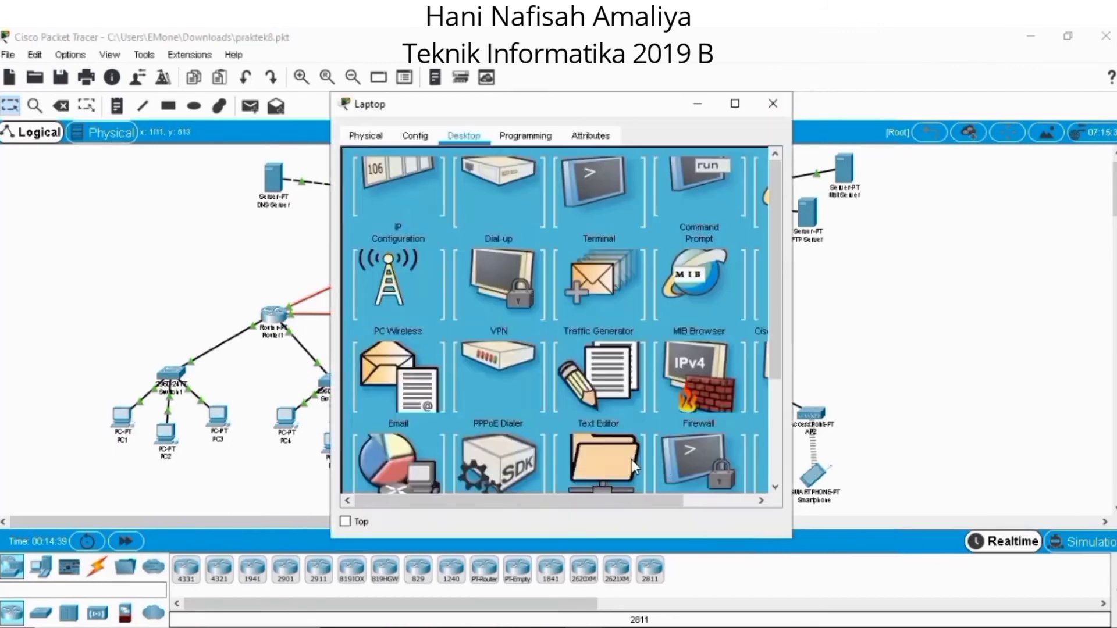
drag(626, 497, 764, 490)
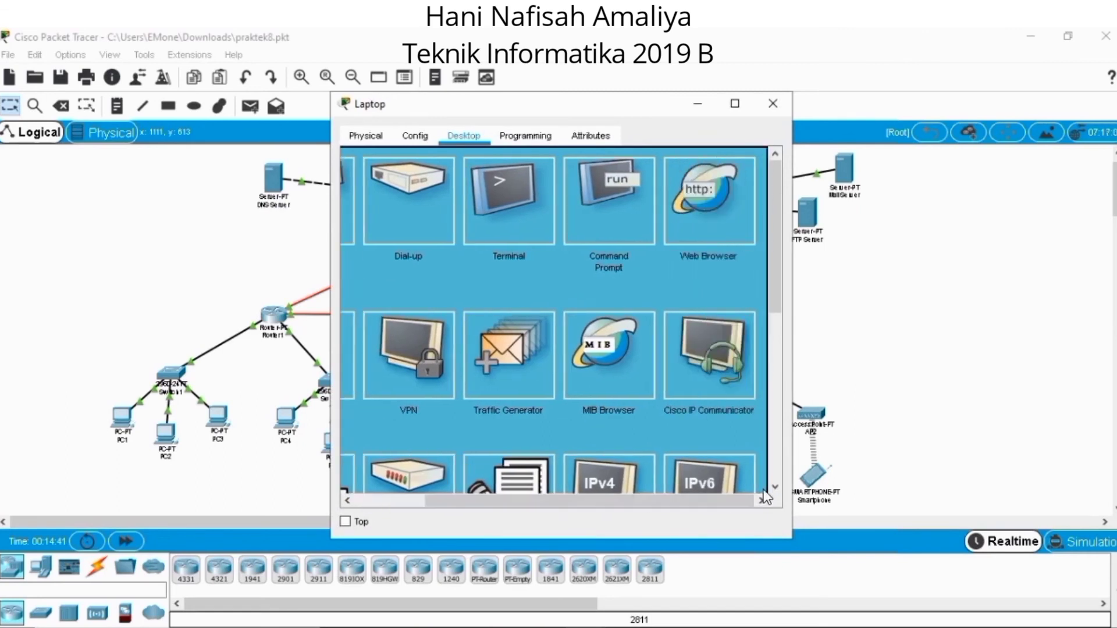
click(702, 214)
click(571, 187)
text(jarkom.com)
key(Return)
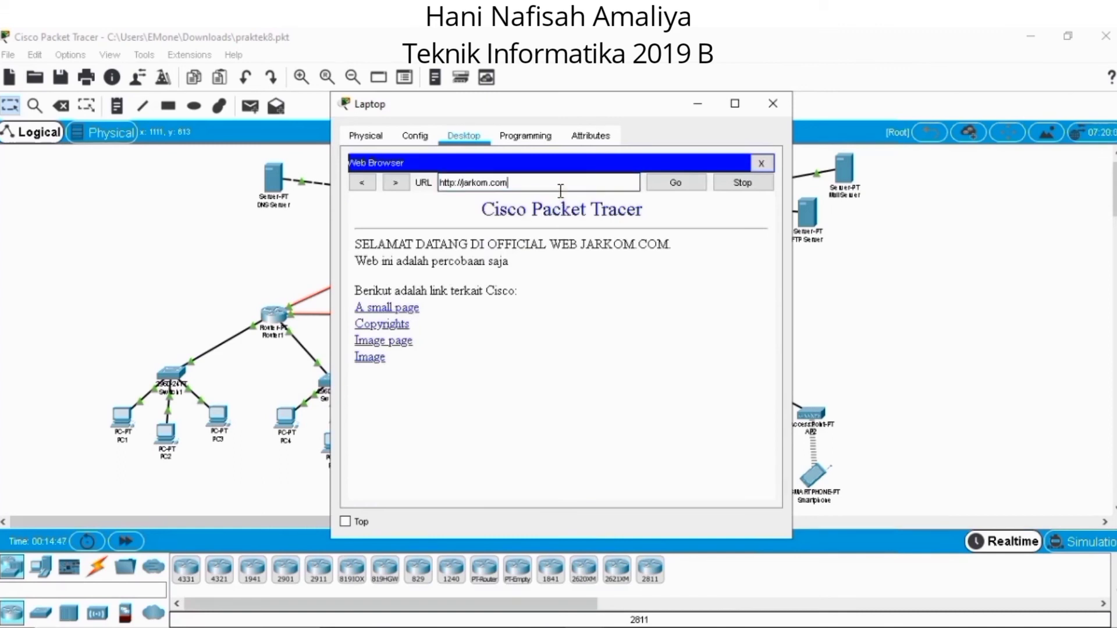
drag(539, 182, 417, 183)
text(www.)
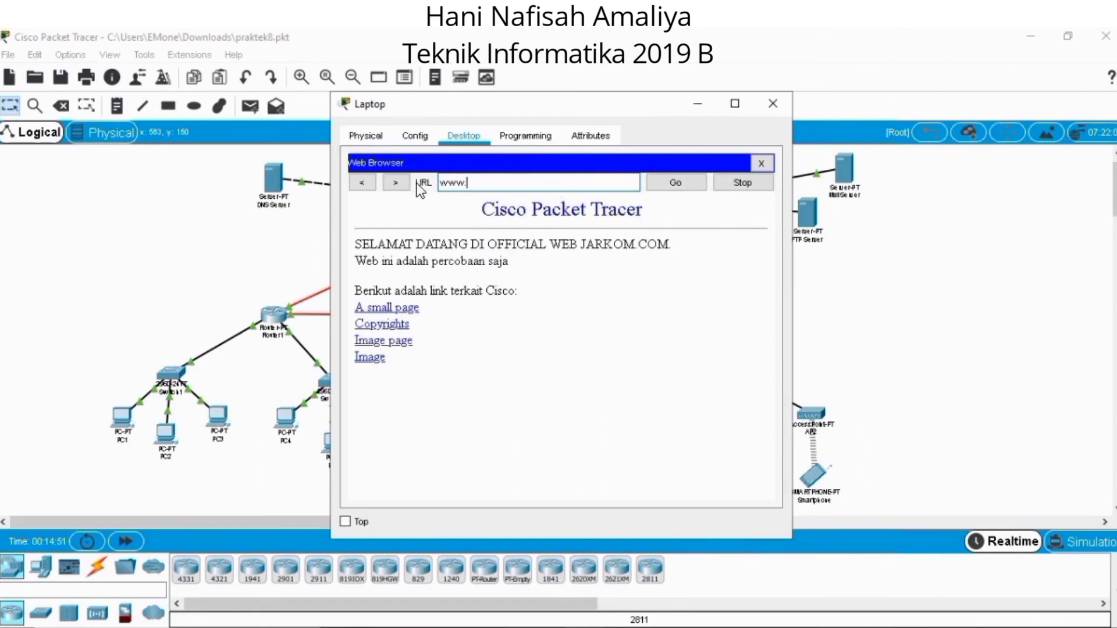
text(jarkom.com)
key(Return)
click(772, 104)
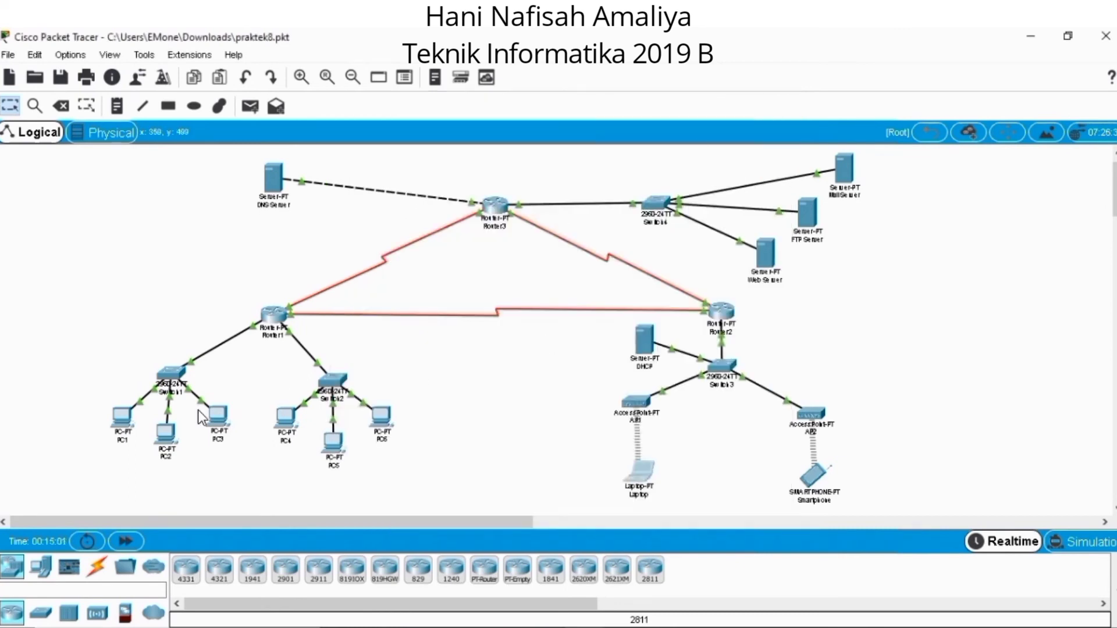
Look up ftp.jarkom.com with nslookup in PC1's Command Prompt to test its name resolution.
click(121, 429)
click(699, 192)
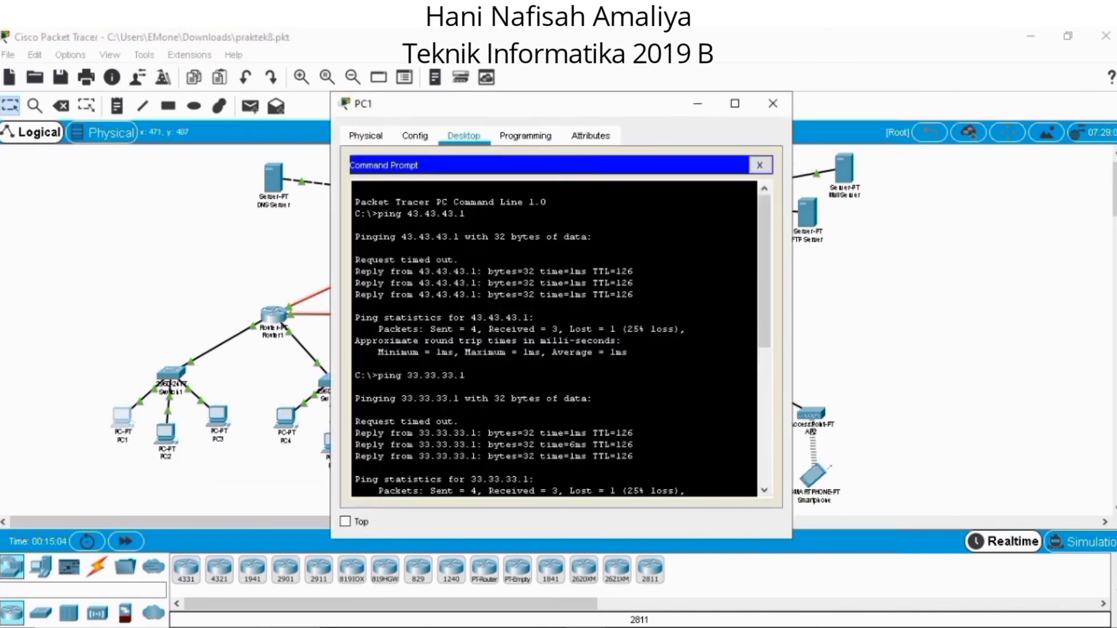
text(nslookup)
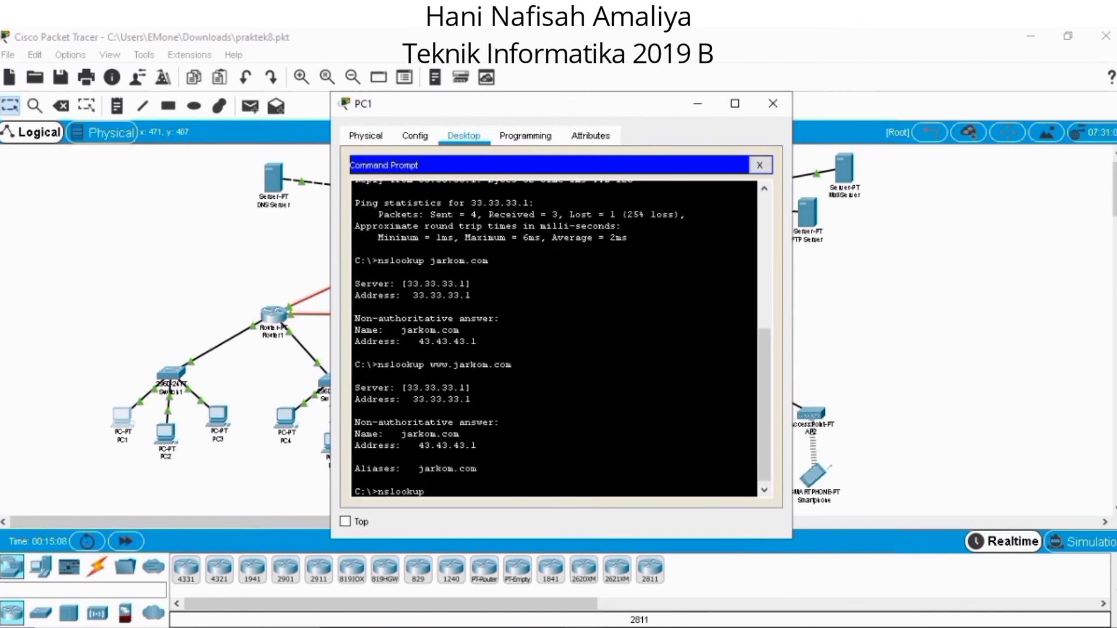
text( ftp.jarkom.com)
key(Return)
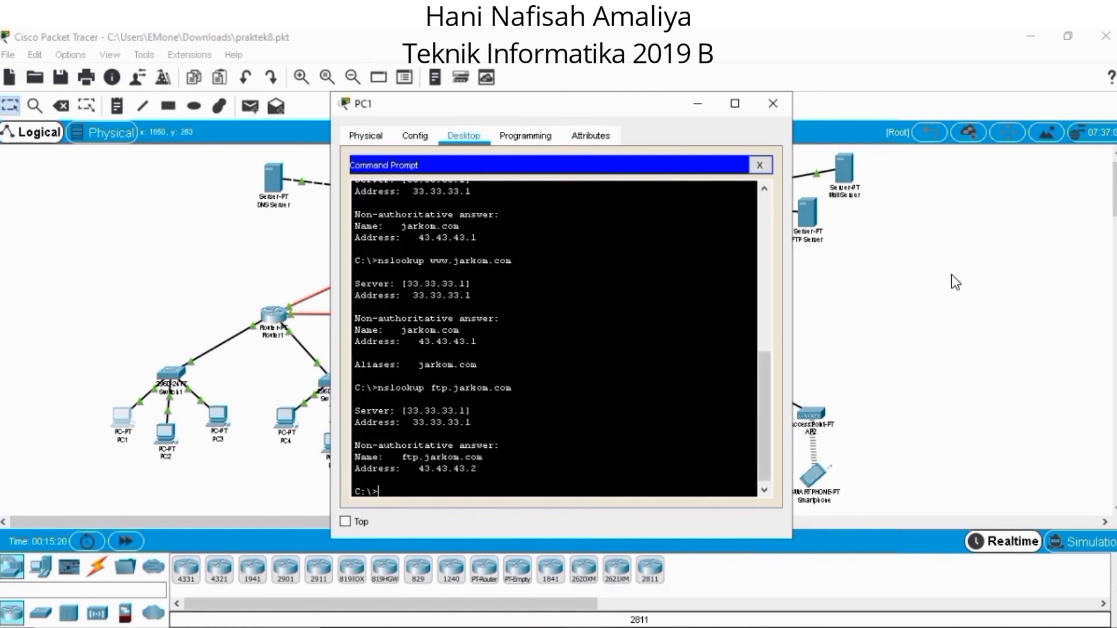
Log in to ftp.jarkom.com over FTP from PC1 with username cisco and the account password, and close PC1's window.
text(ftp ftp.jarkom.com)
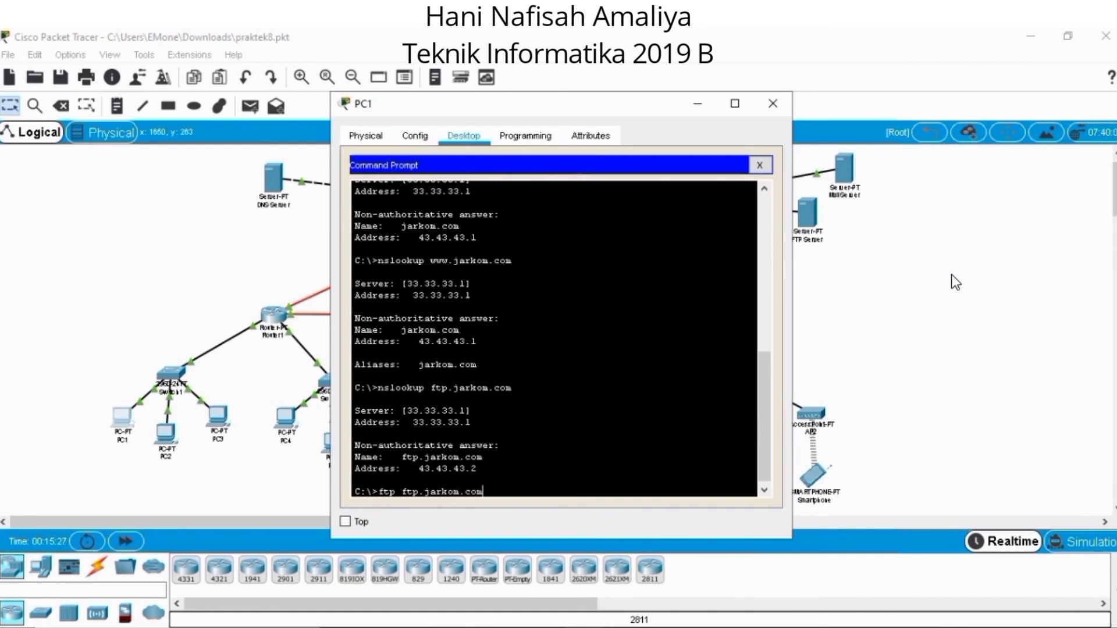
key(Return)
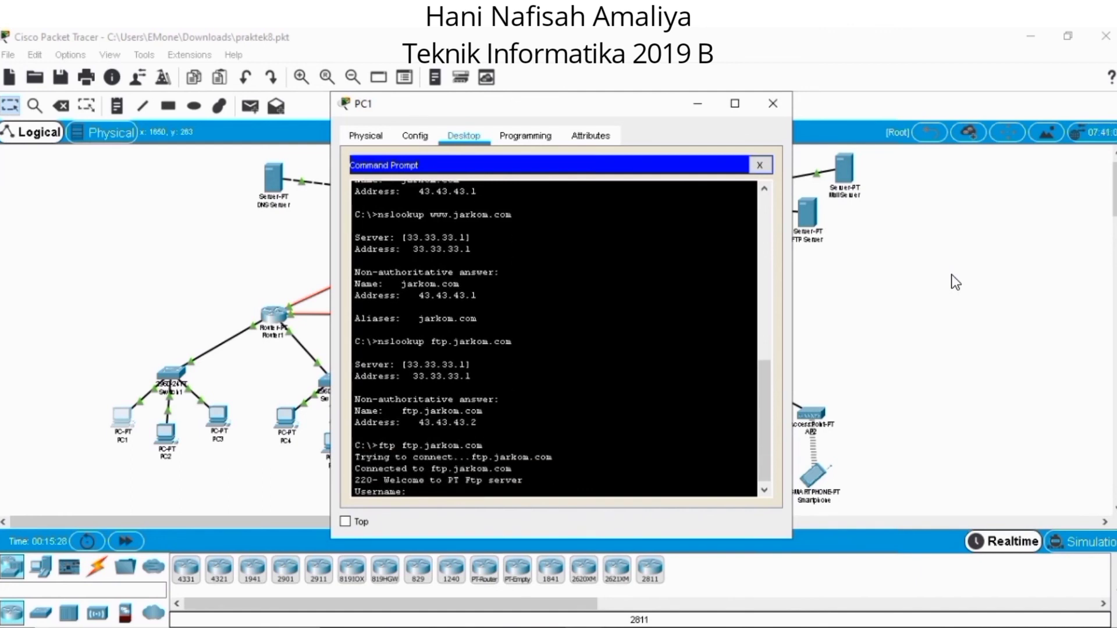
text(cisco)
key(Return)
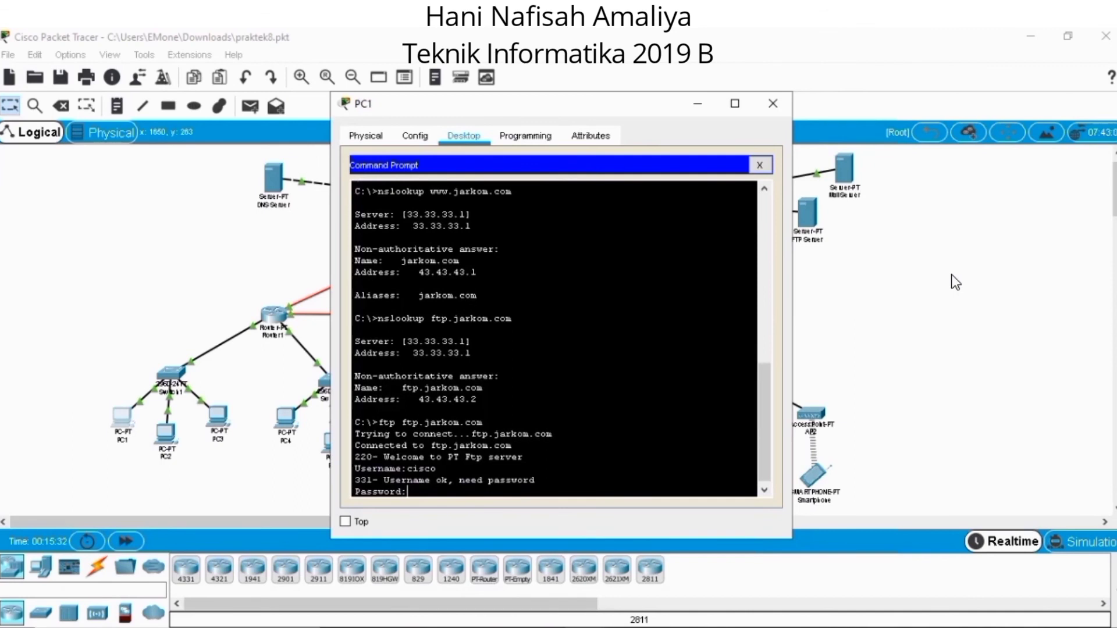
key(Return)
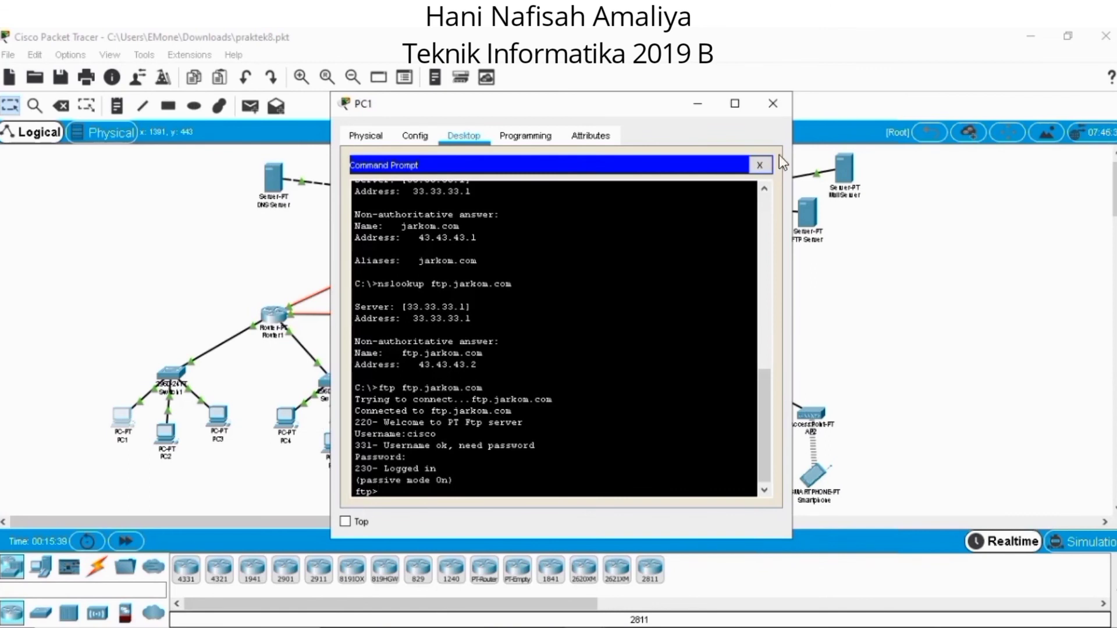
click(787, 99)
Look up ftp.jarkom.com with nslookup in the Laptop's Command Prompt to test its name resolution.
click(645, 475)
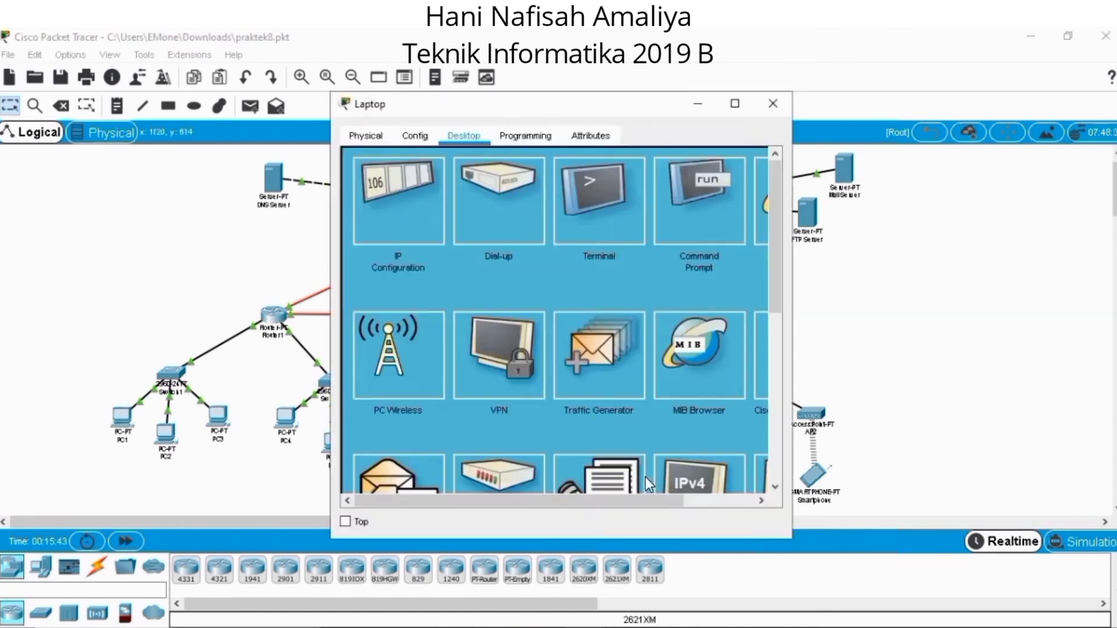
click(693, 242)
text(nslookup ftp.jarkom.com)
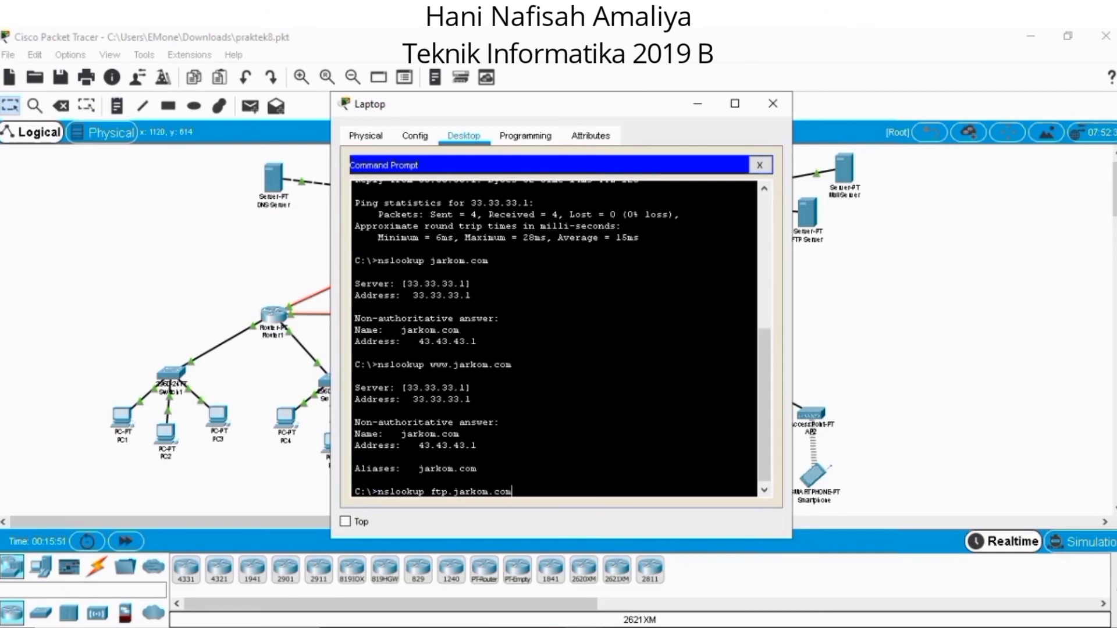
key(Return)
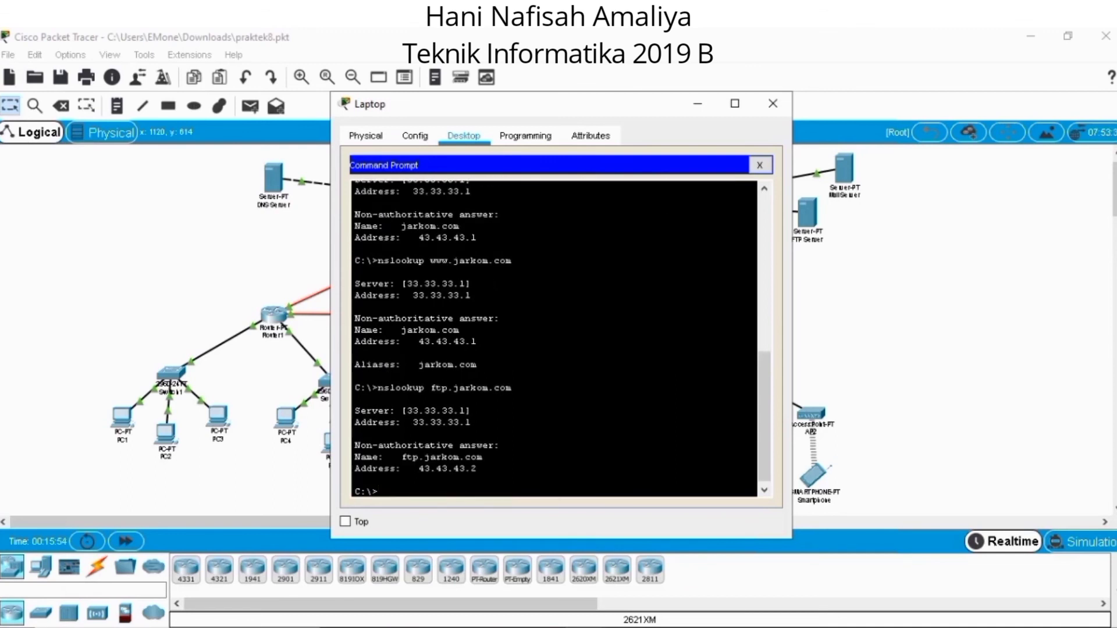
Log in to ftp.jarkom.com over FTP from the Laptop's Command Prompt with username cisco and the account password.
text(ftp ftp.jarkom.com)
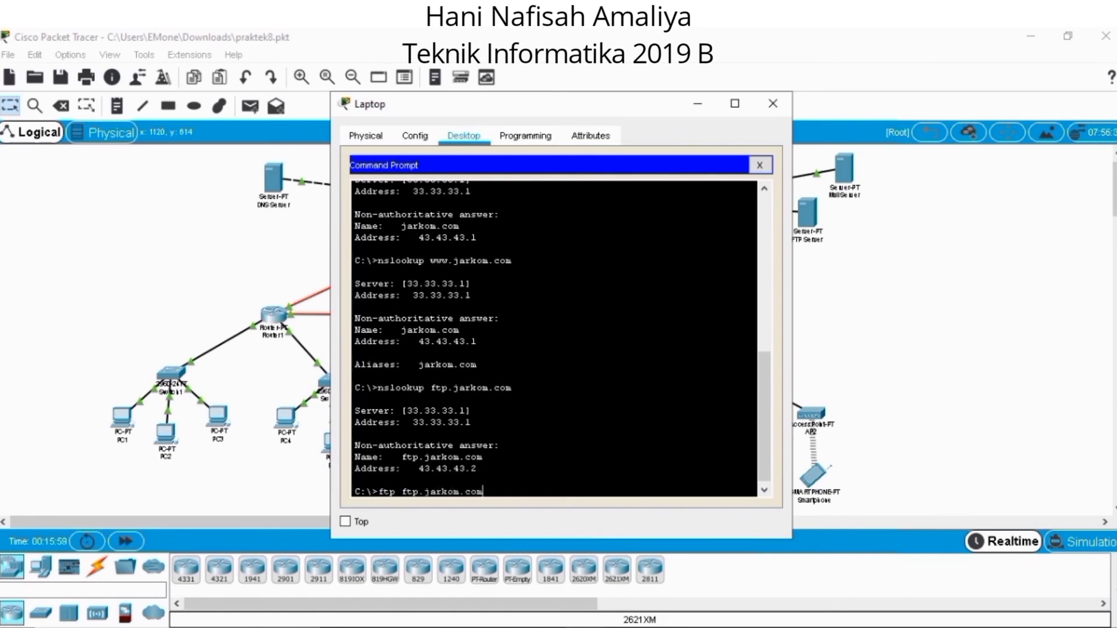
key(Return)
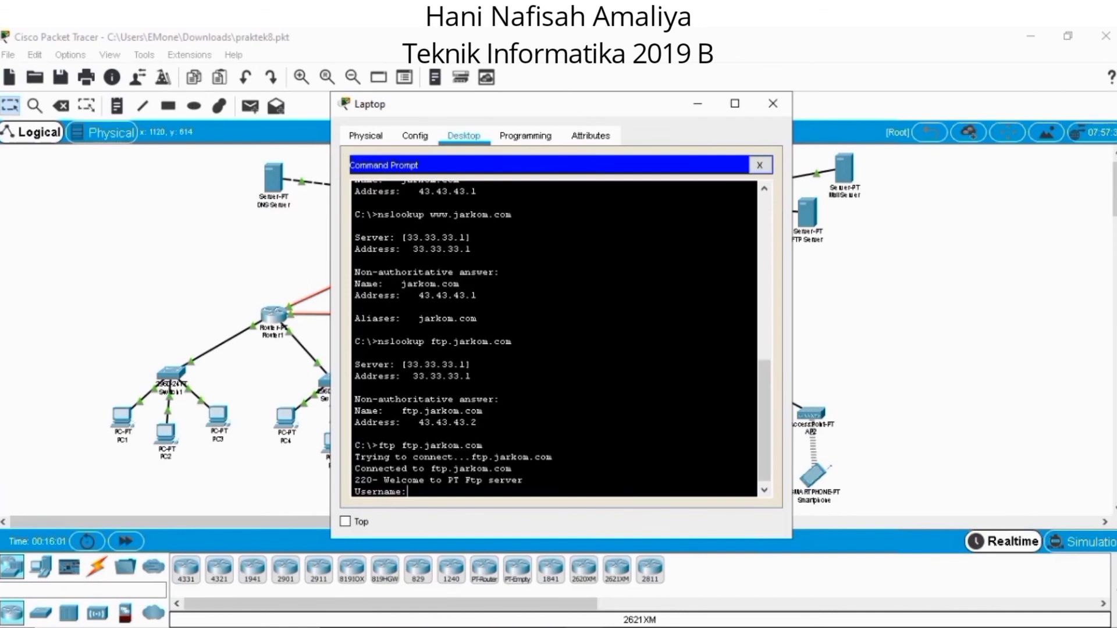
text(cisco)
key(Return)
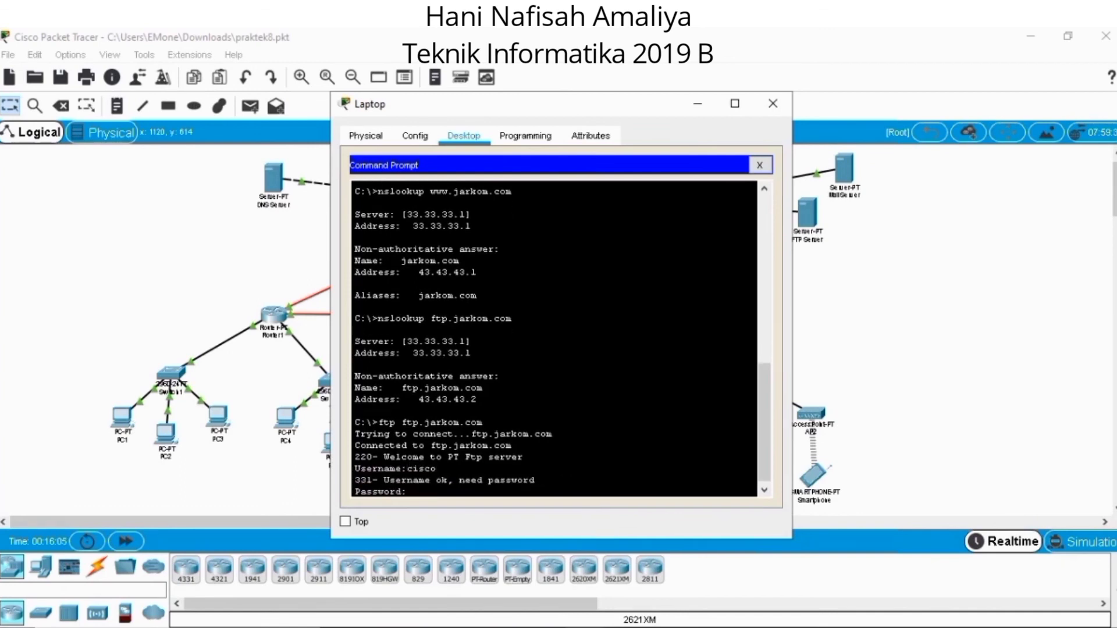
text(cisco)
key(Return)
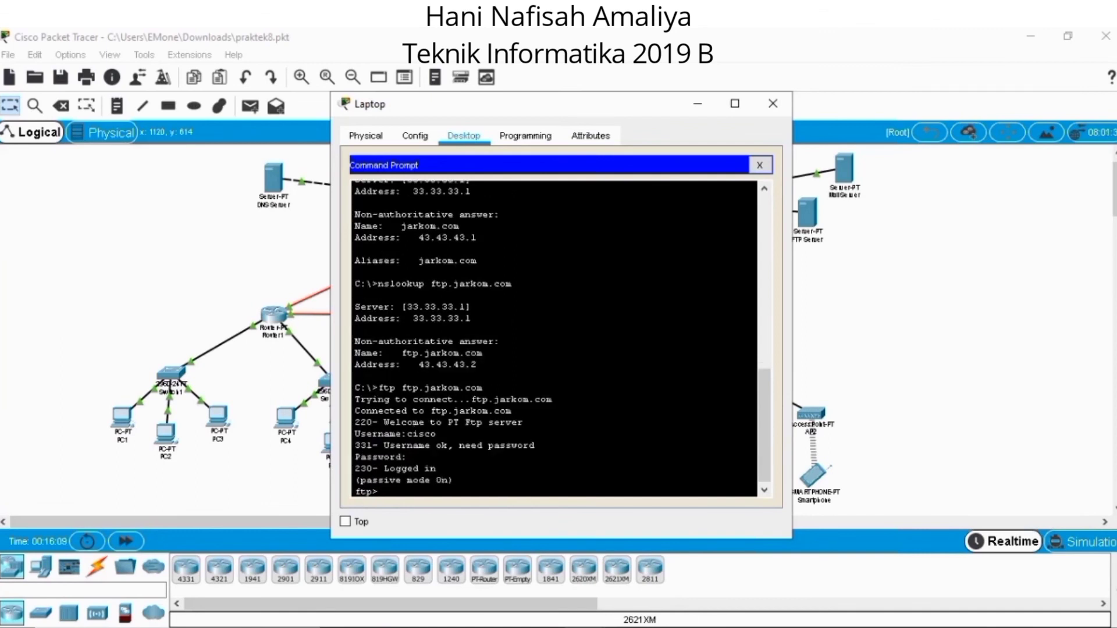